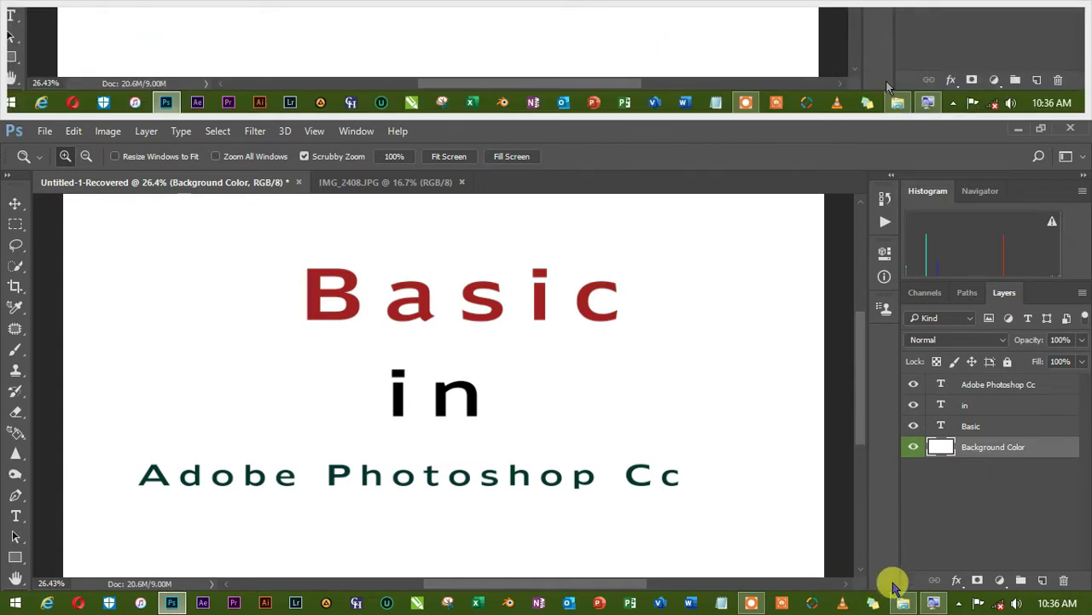
- Open IMG_3273.PNG from the Optics In Action folder as its own document in Photoshop
click(903, 605)
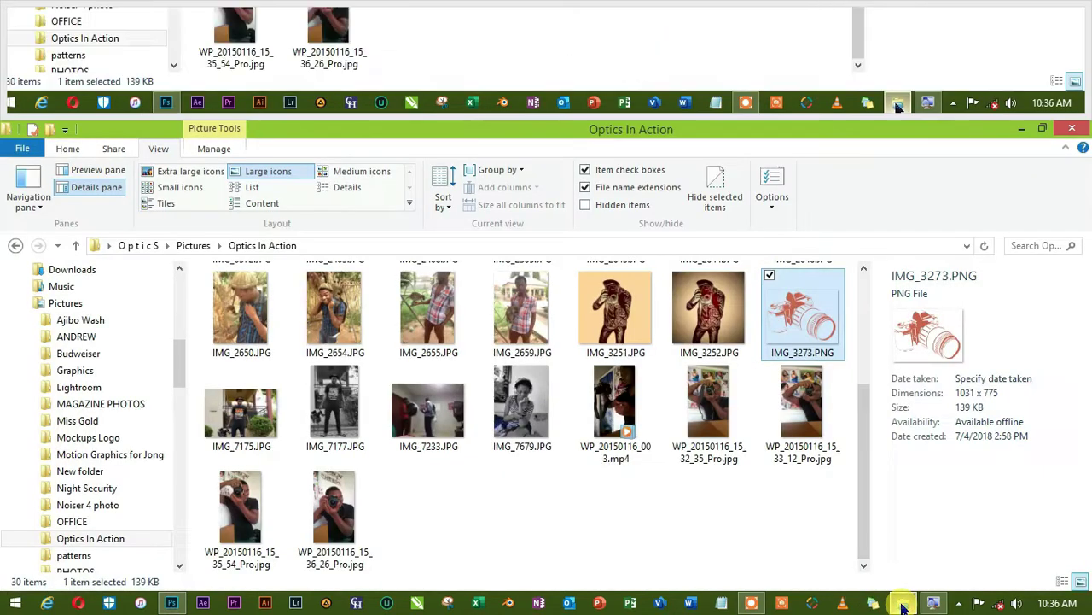
click(809, 314)
drag(809, 314, 564, 182)
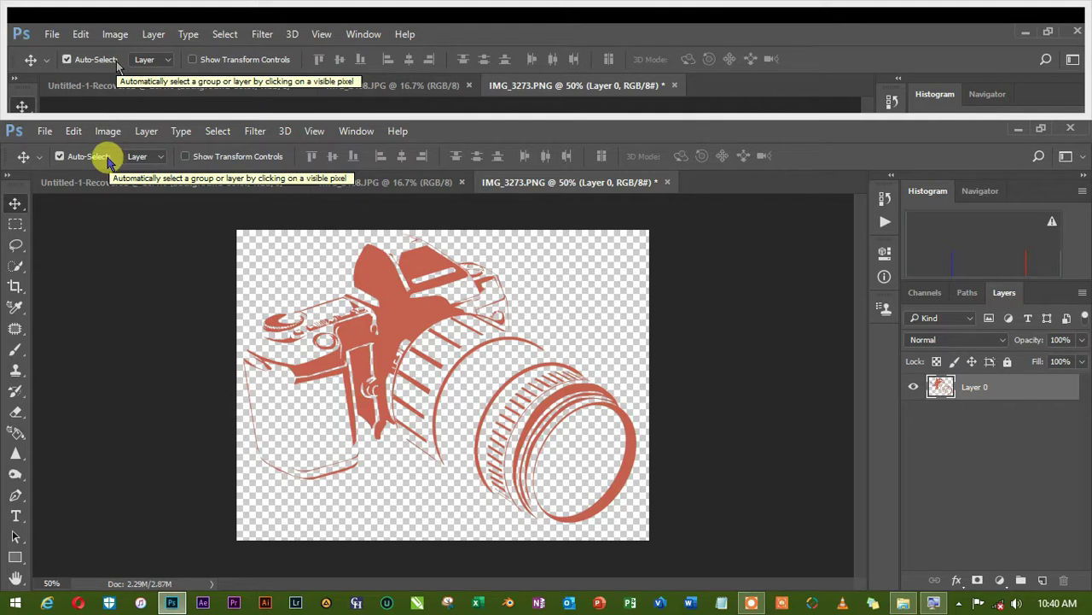
- Start a new document and name it SCHOOL
click(44, 134)
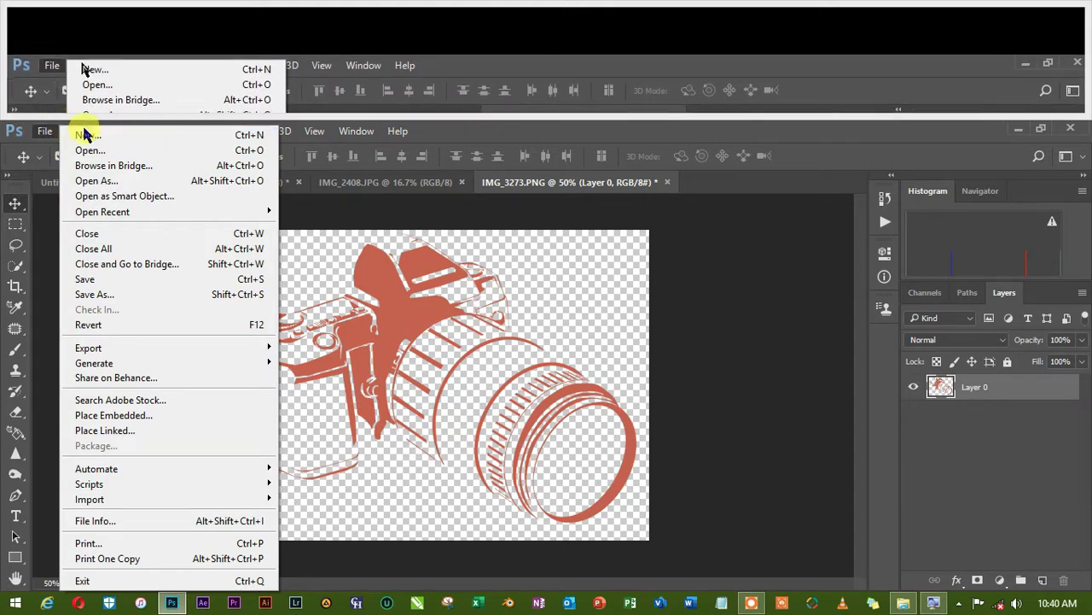
click(117, 136)
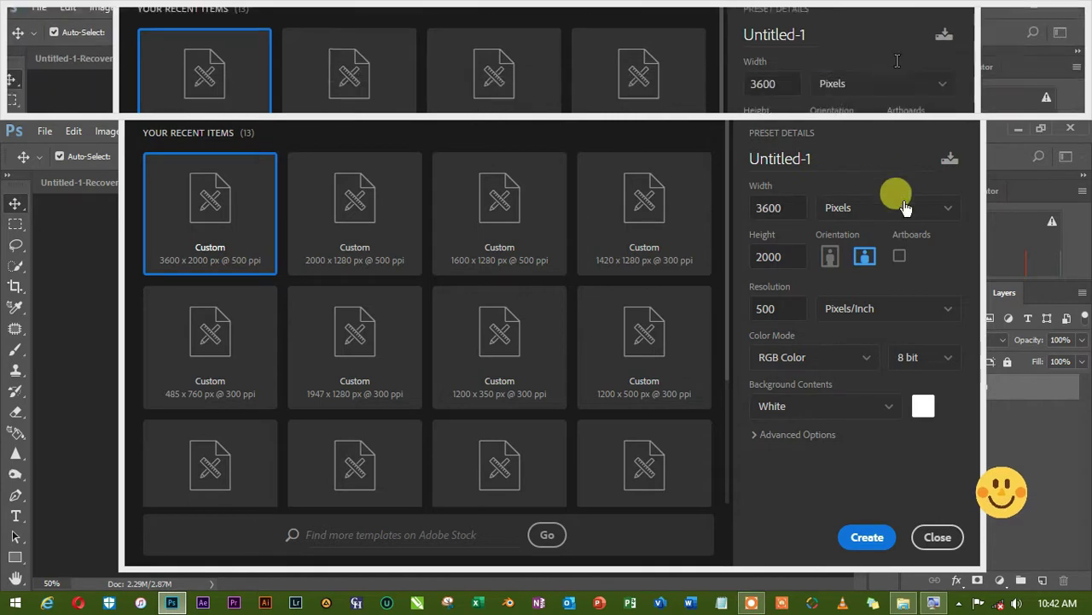
click(820, 160)
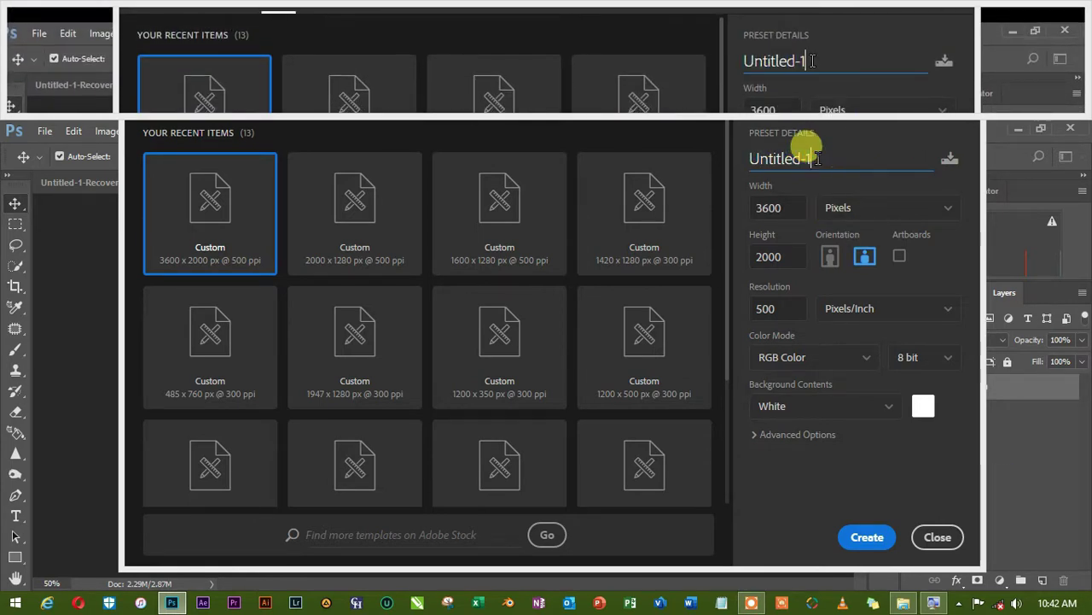
drag(819, 161, 751, 156)
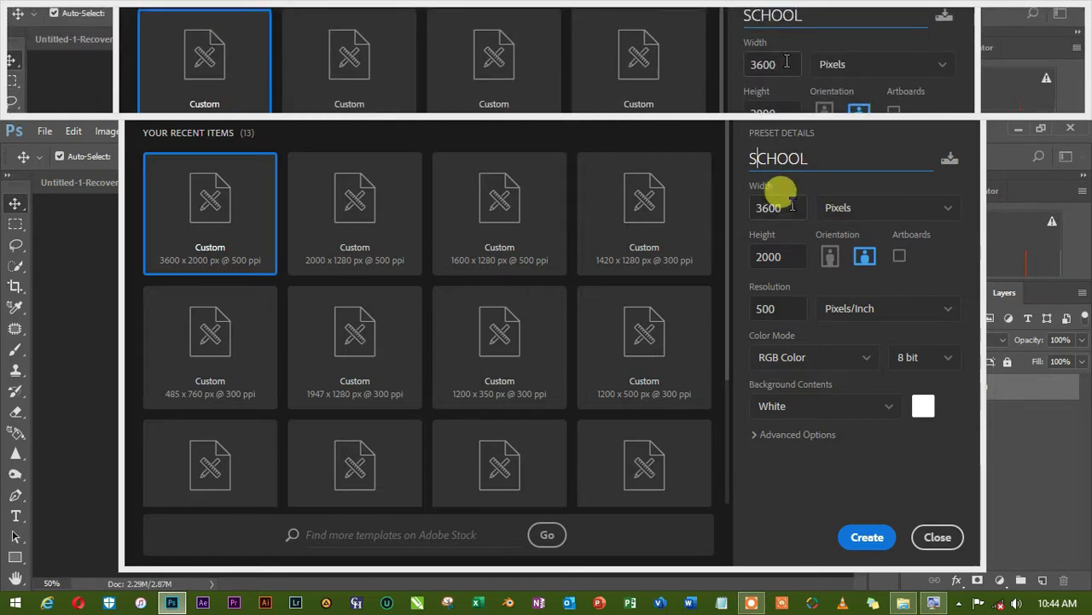
key(Tab)
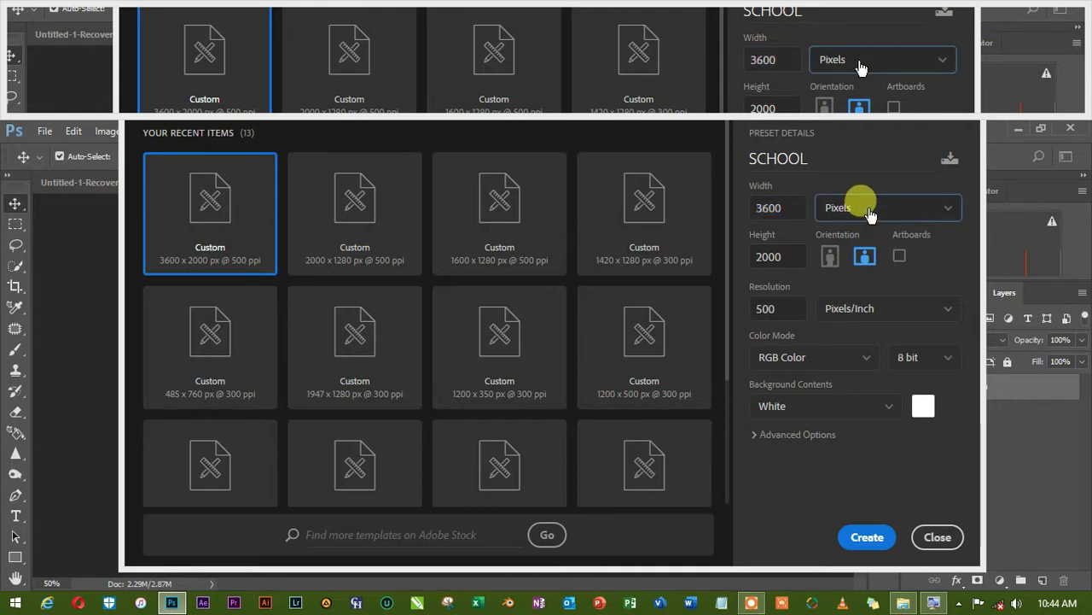
- Look through the width units and try the portrait orientation and Artboards options, returning to landscape with artboards off
click(869, 214)
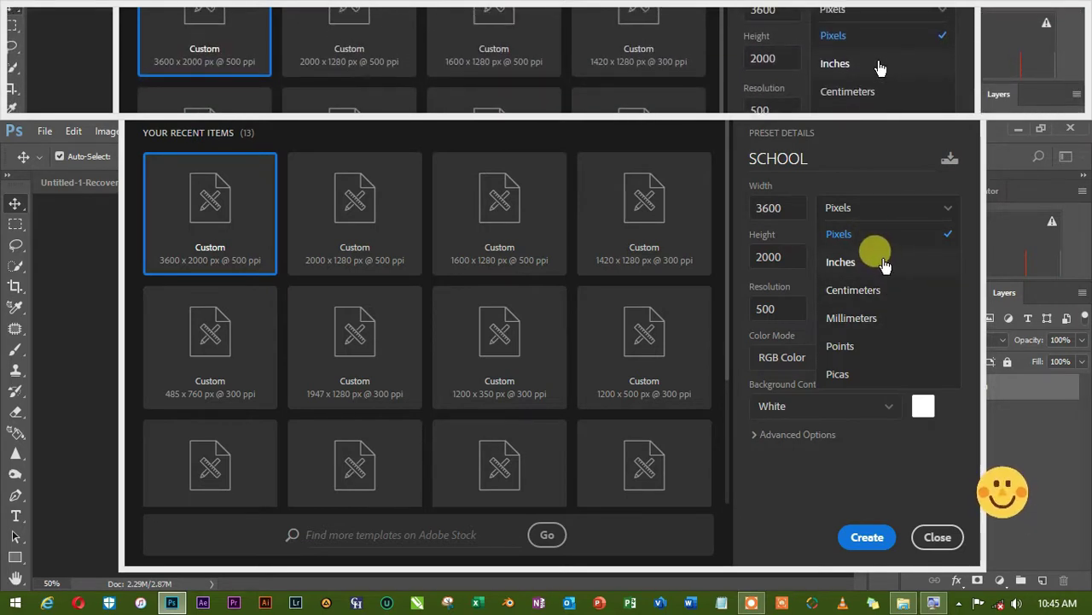
click(856, 218)
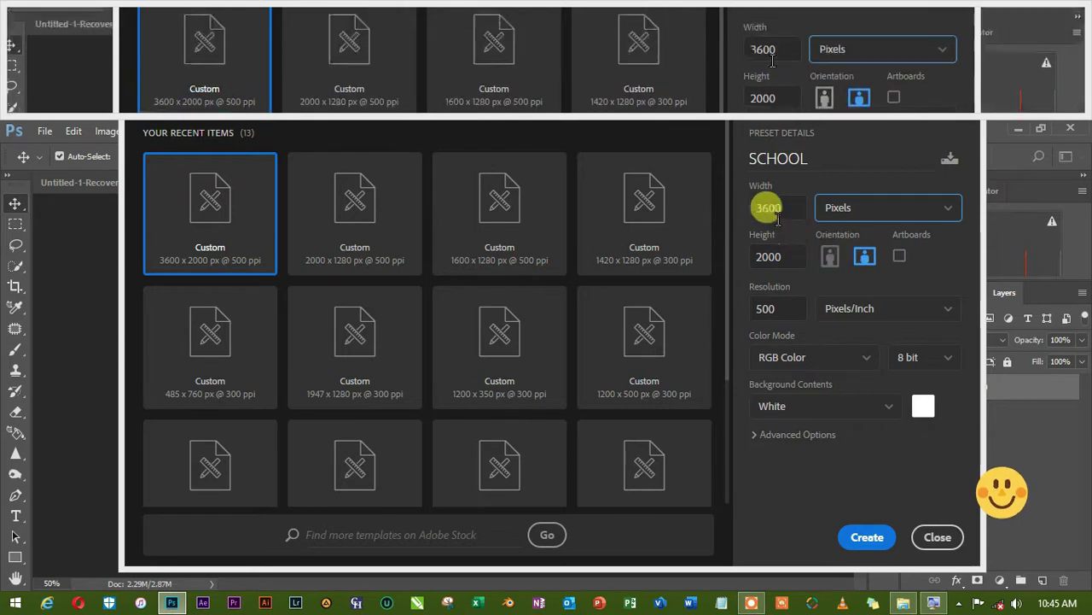
click(829, 257)
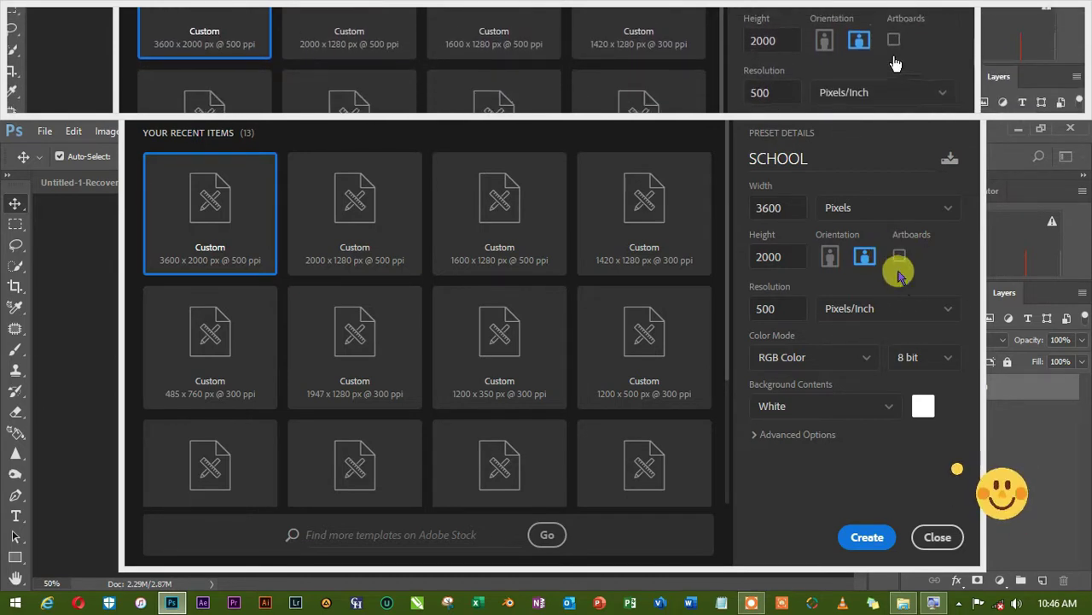
click(901, 256)
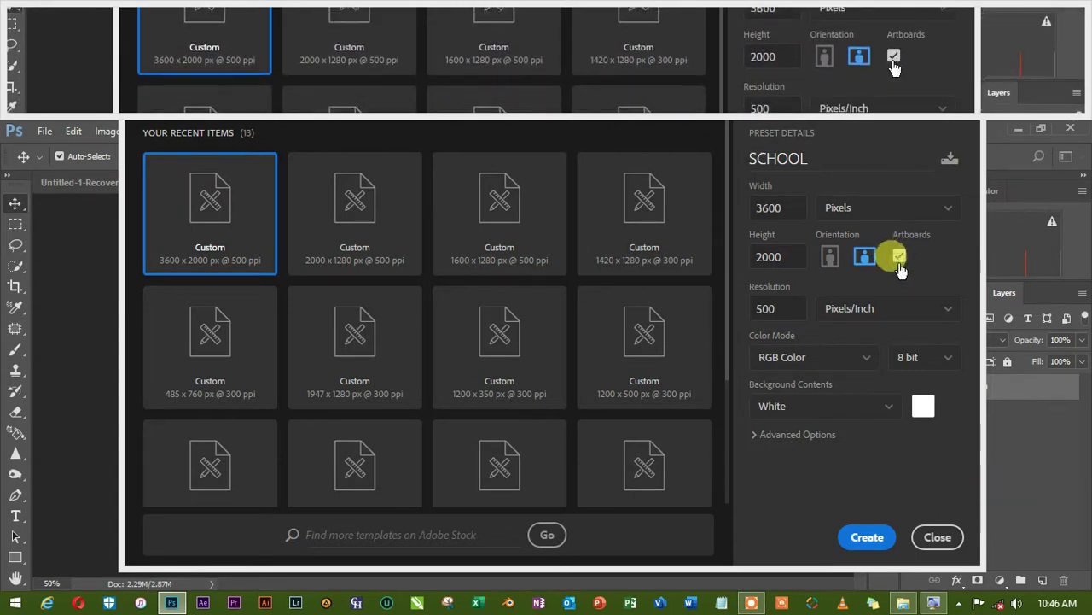
click(900, 256)
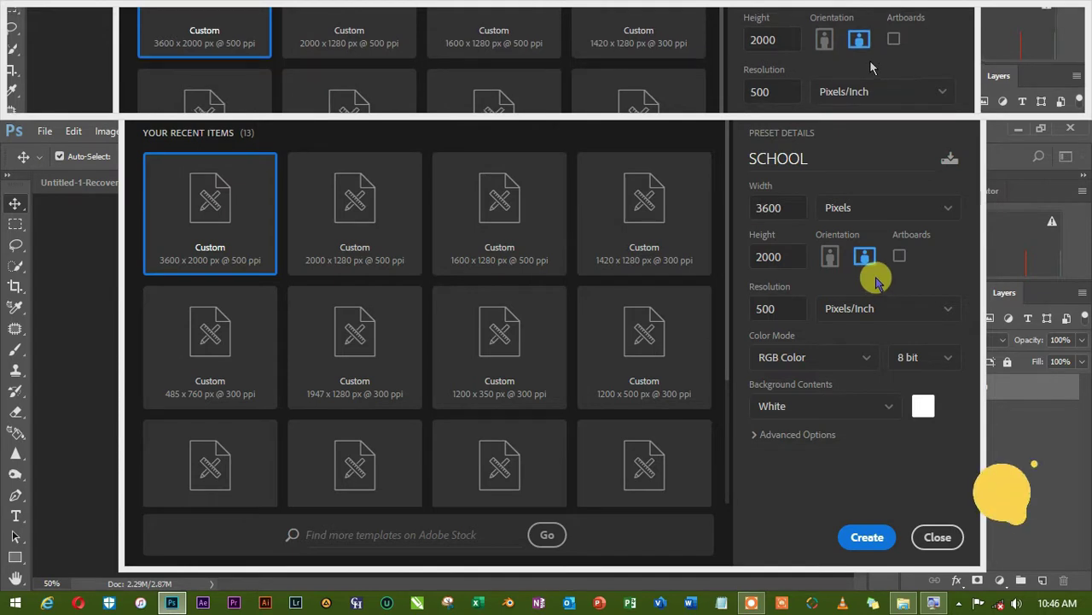
click(871, 266)
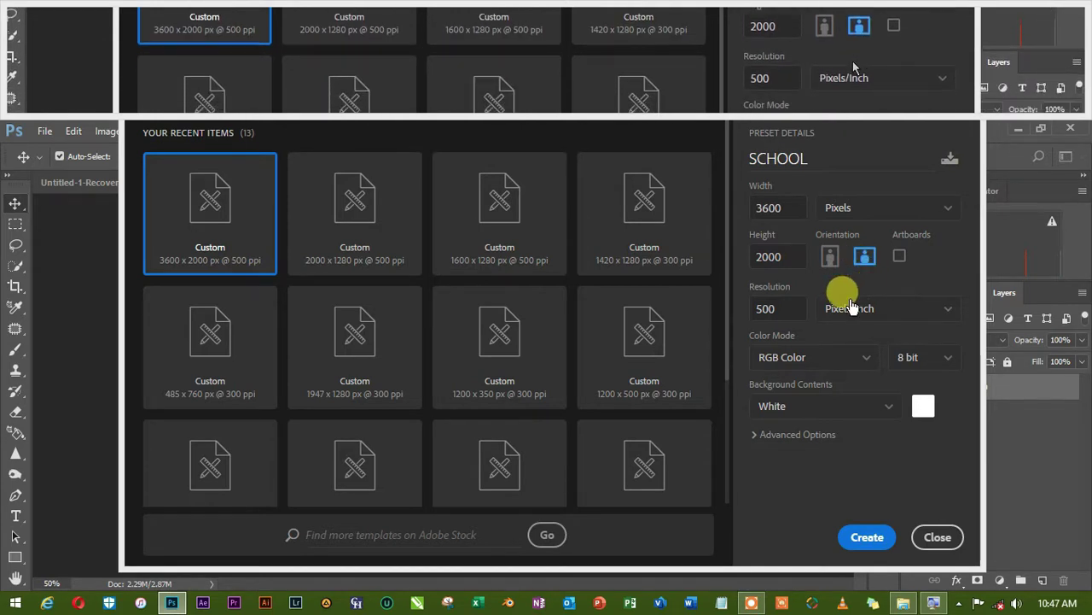
- Examine the resolution value and units, the color modes and the bit depth choices for the new document
double_click(778, 309)
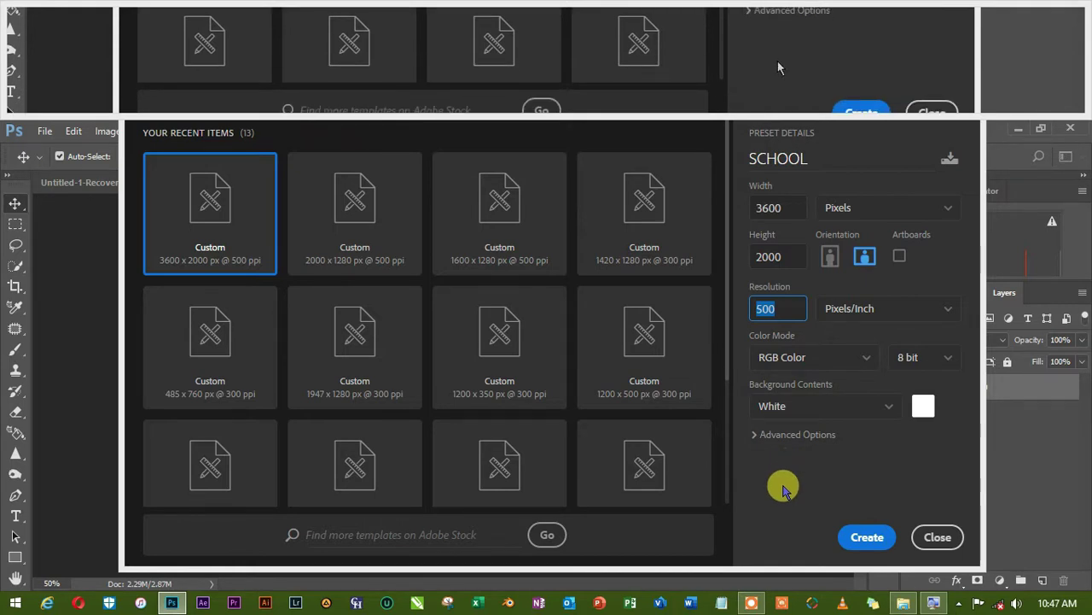
click(776, 308)
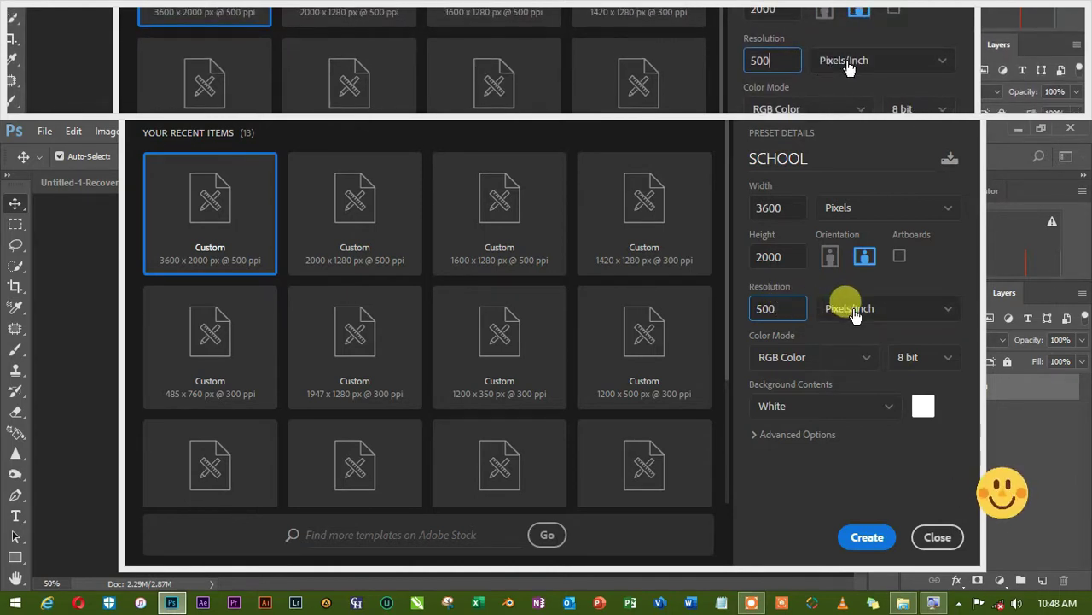
click(885, 311)
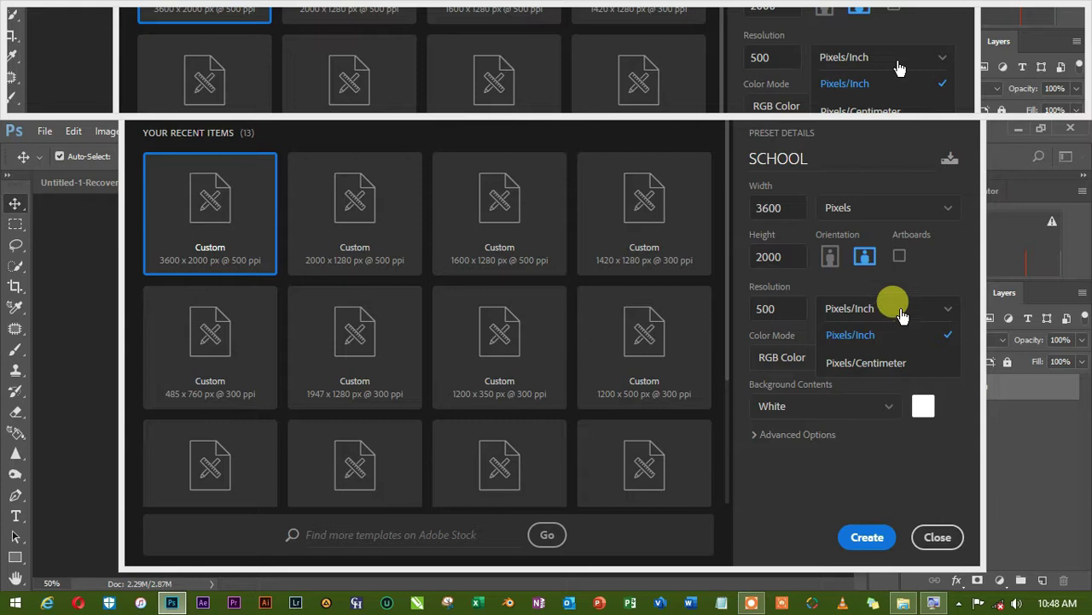
click(902, 311)
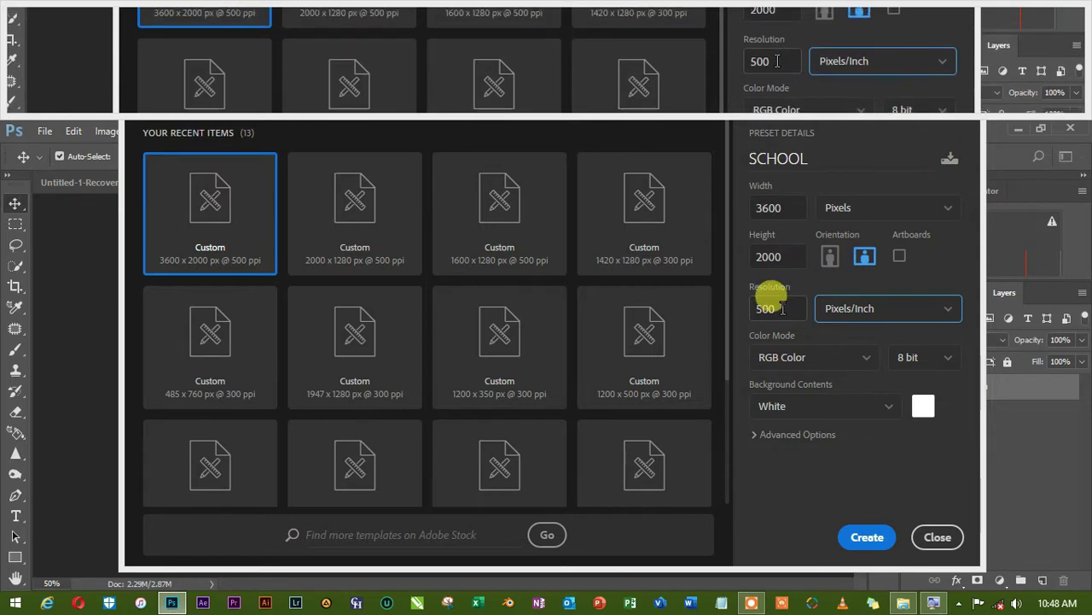
click(836, 361)
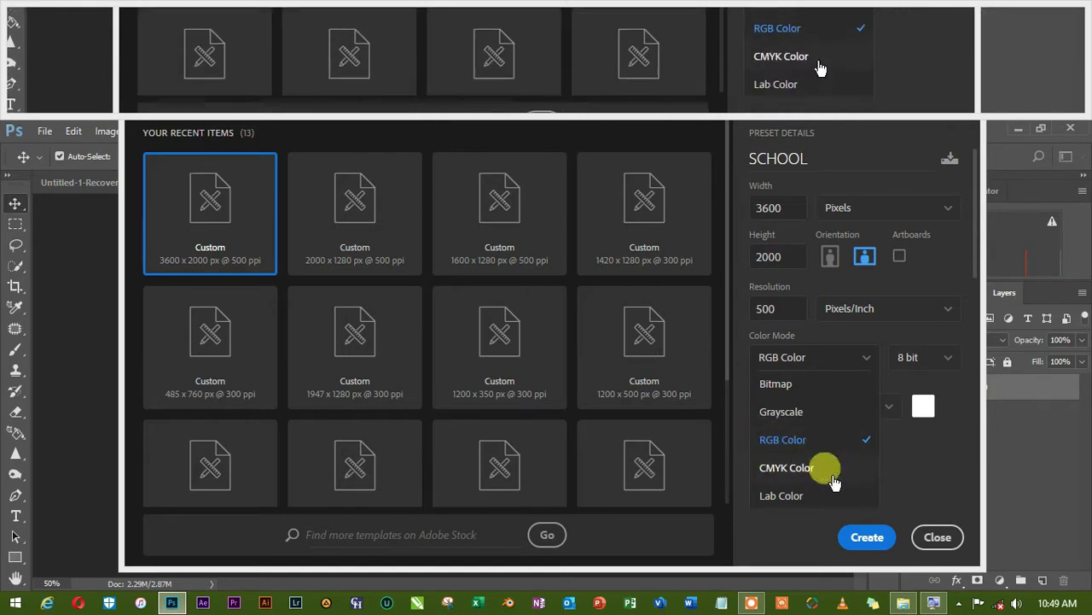
click(813, 357)
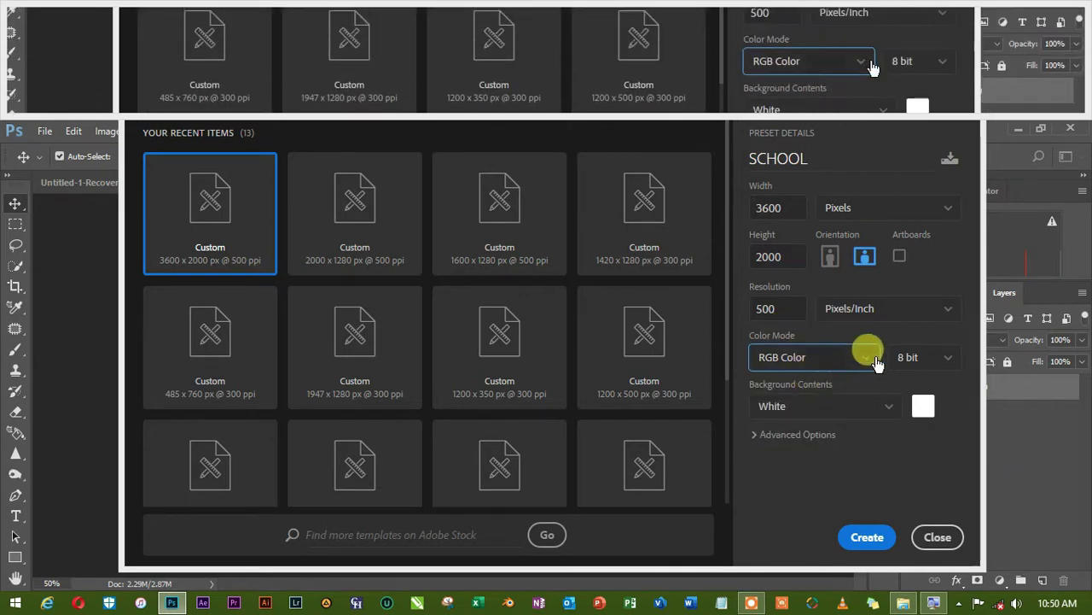
click(935, 359)
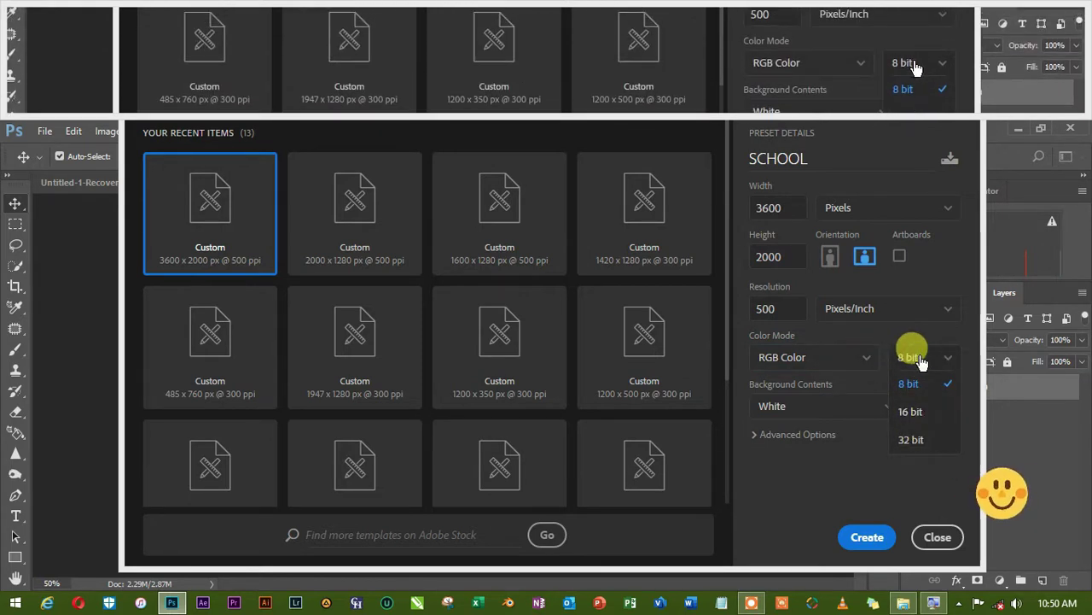
click(920, 359)
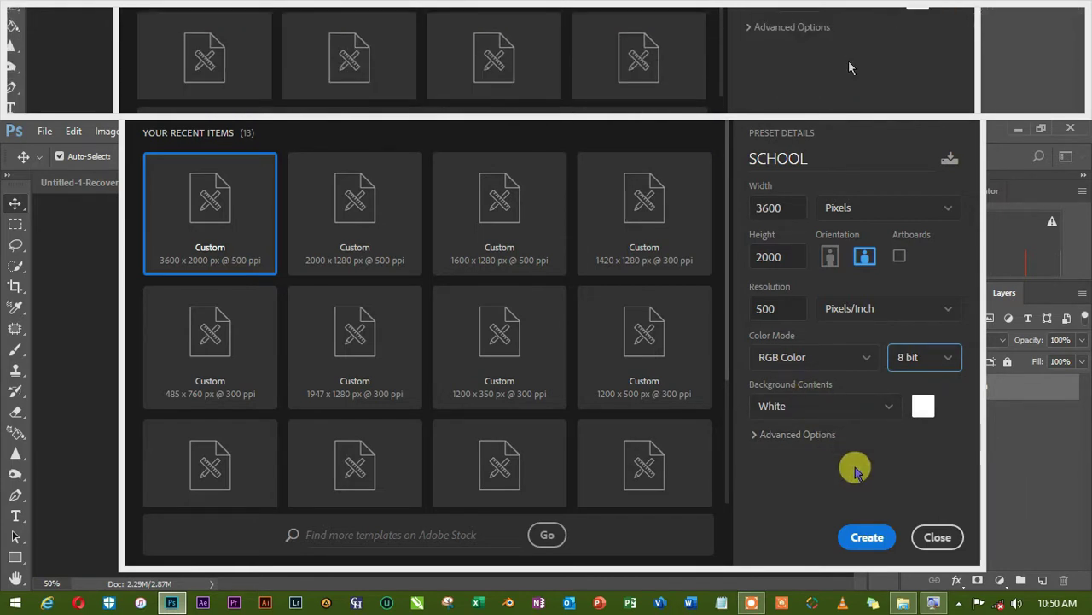
- Set the new document's background contents to the custom dark red color 4c1212
click(875, 406)
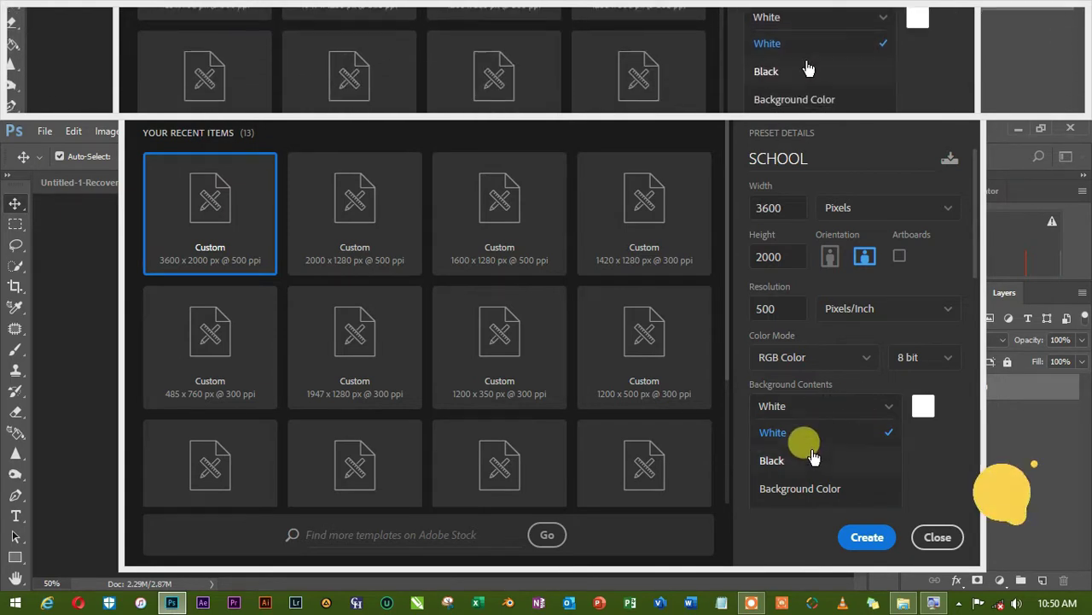
click(922, 407)
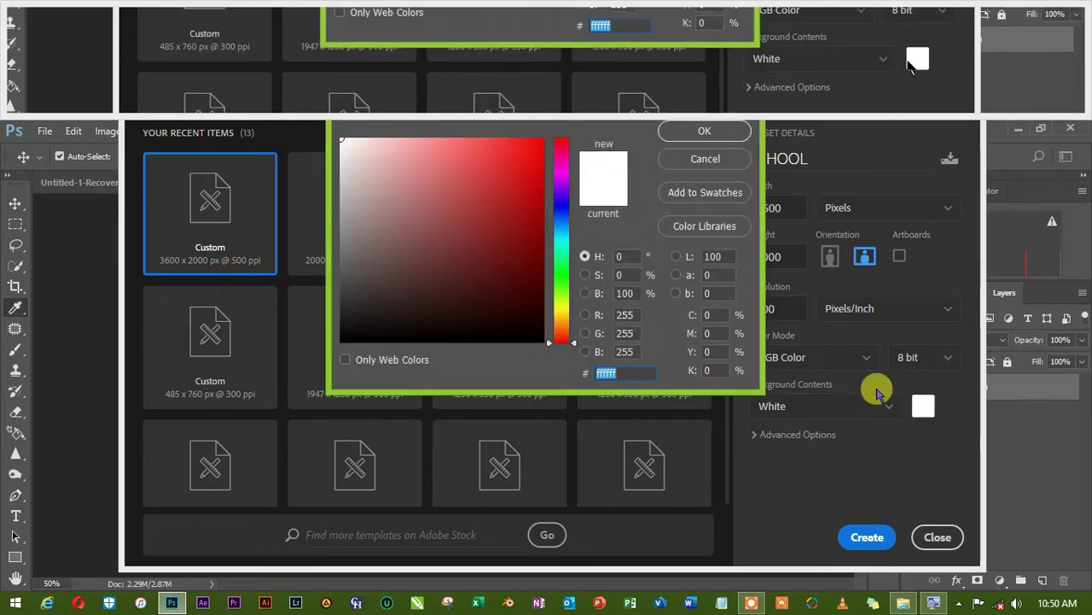
mouse_move(415, 248)
mouse_down()
mouse_move(503, 187)
mouse_move(444, 191)
mouse_move(400, 227)
mouse_move(471, 246)
mouse_move(496, 281)
mouse_up()
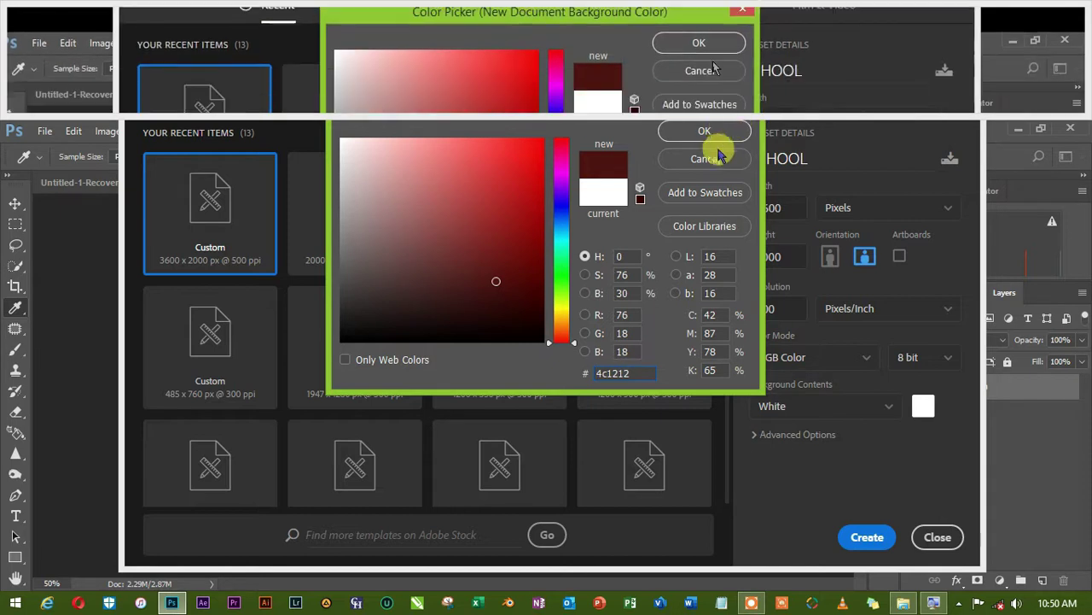
click(705, 132)
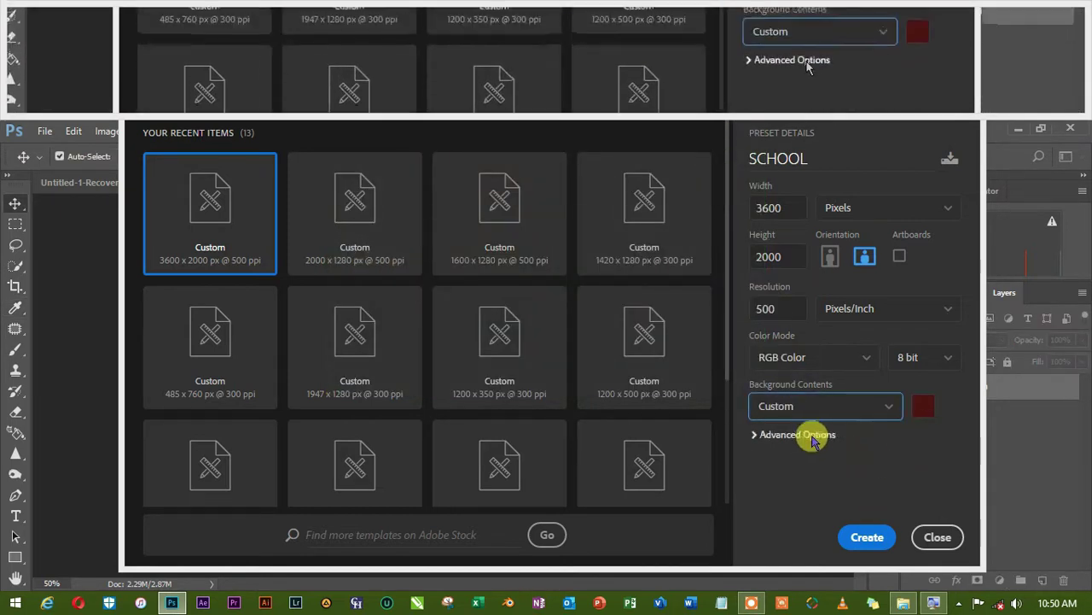
- Expand the advanced options and look through the available color profiles
click(757, 437)
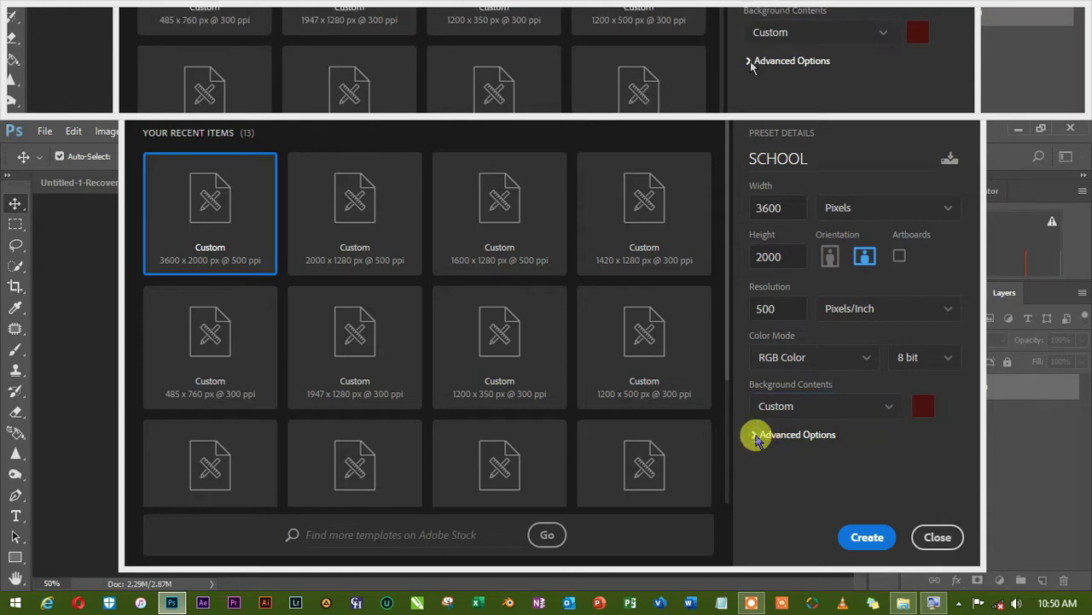
click(756, 437)
scroll(756, 437, down, 3)
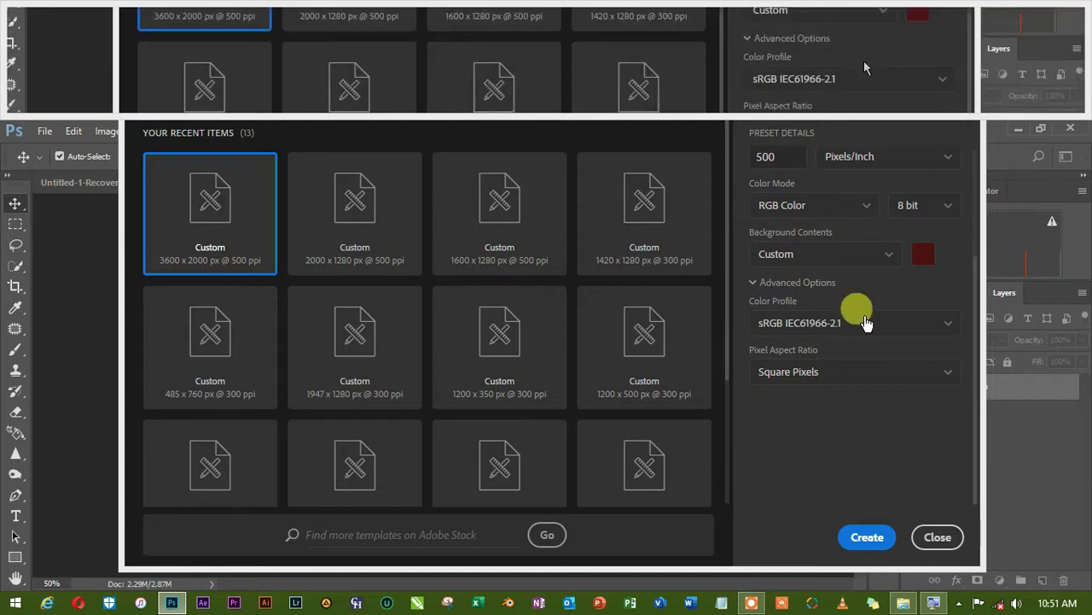
click(886, 320)
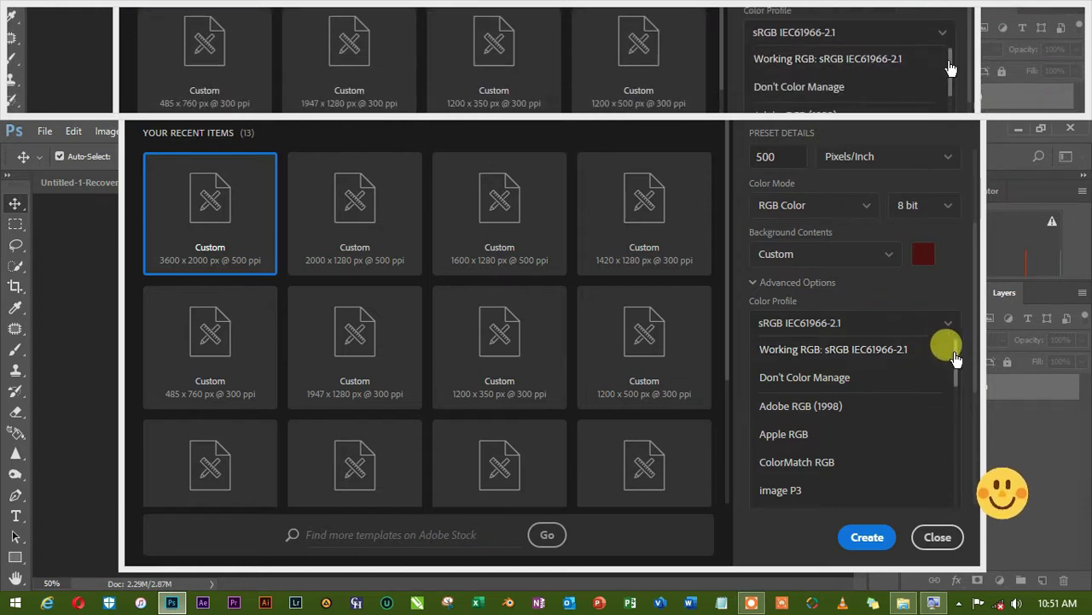
drag(956, 359, 955, 522)
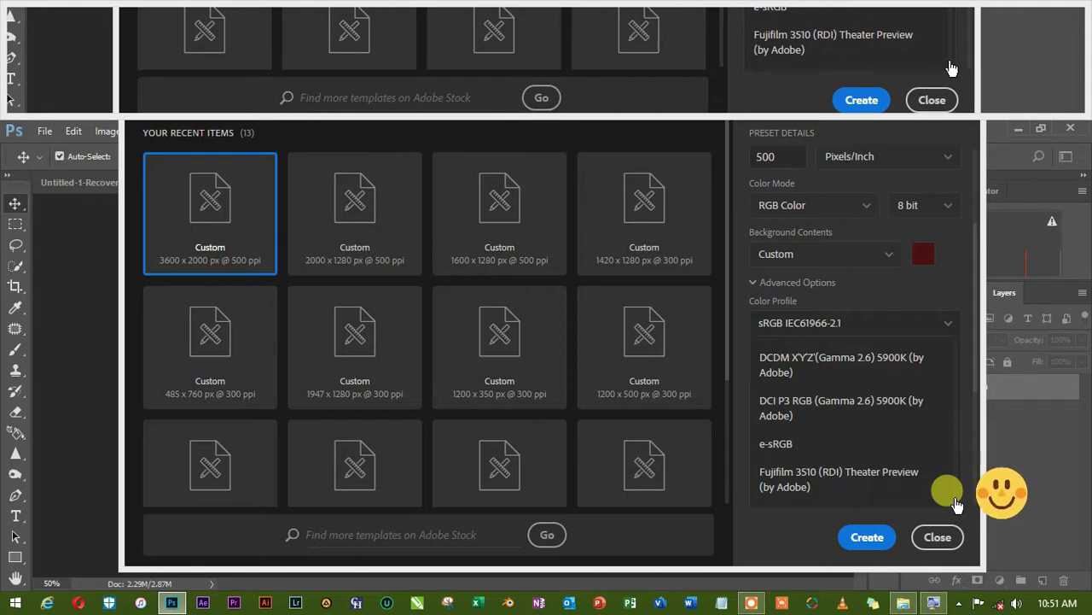
scroll(956, 499, up, 3)
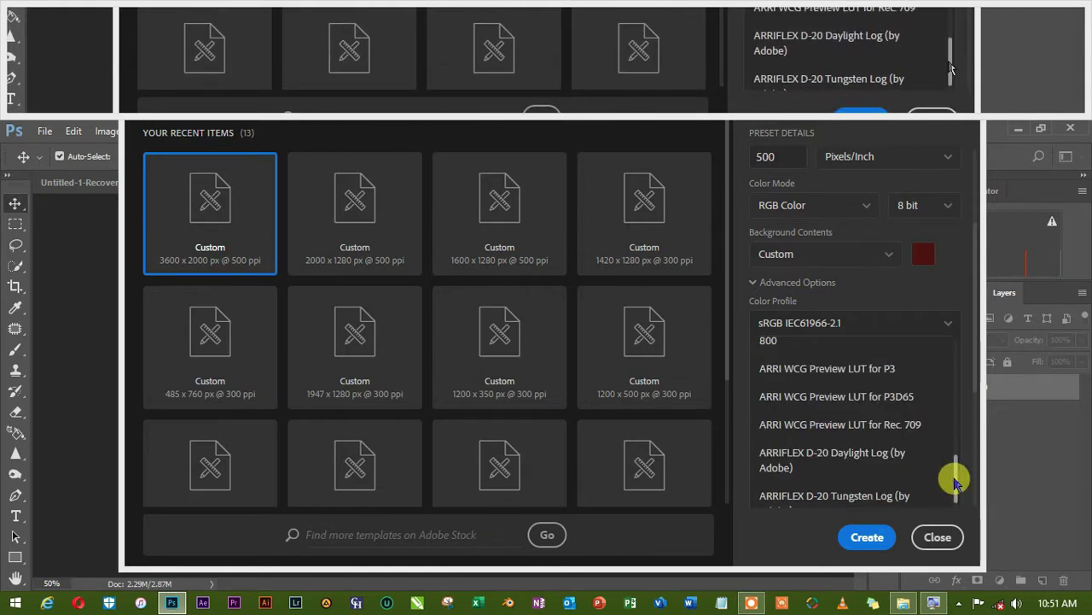
drag(954, 483, 954, 350)
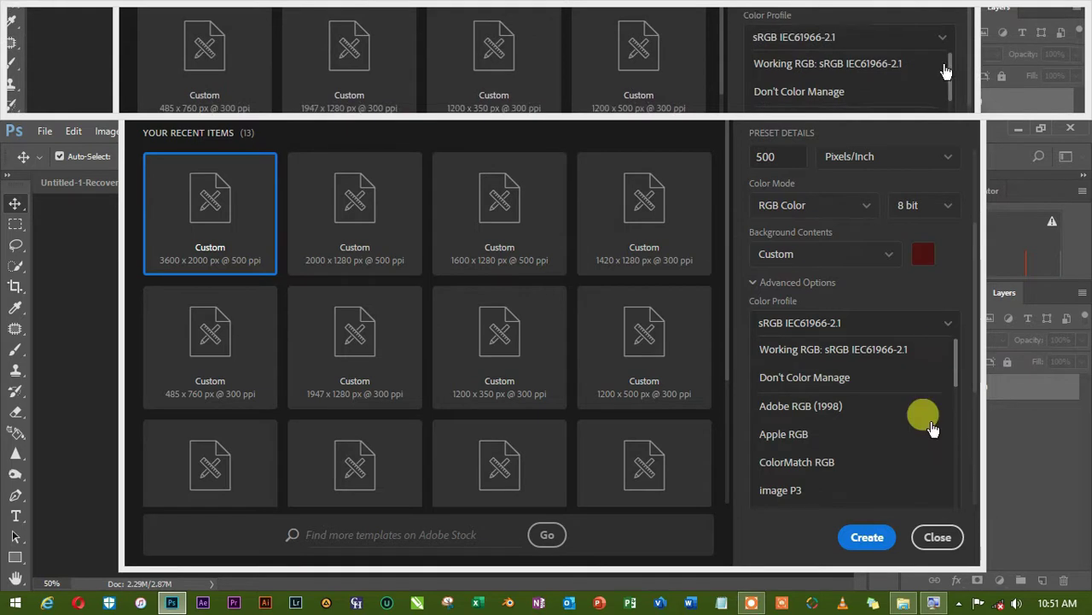
click(958, 286)
scroll(907, 347, up, 4)
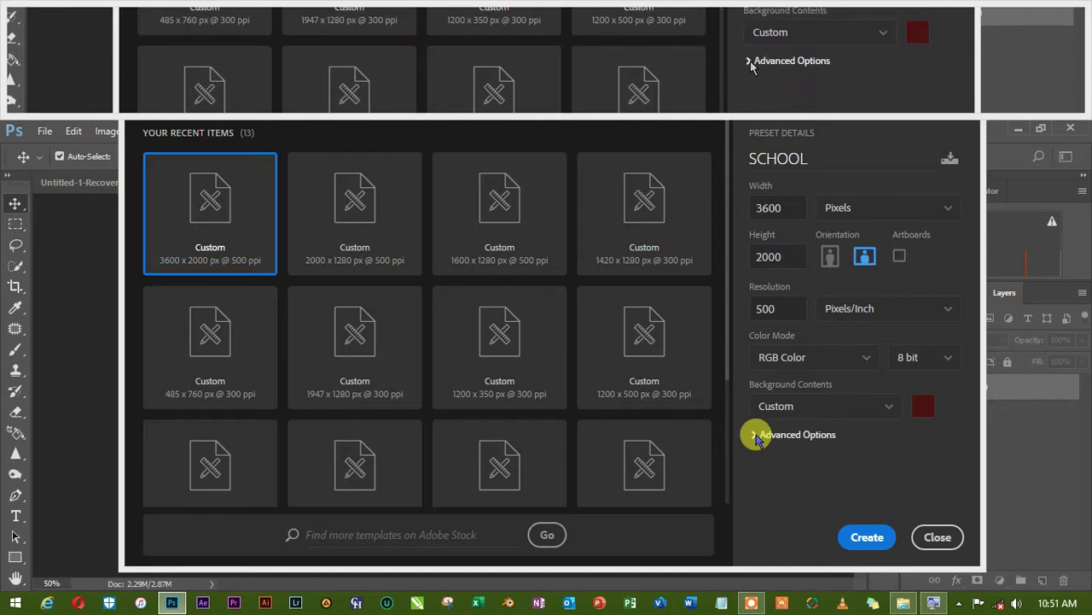
- Examine the pixel aspect ratio choices in the advanced options
click(758, 435)
scroll(812, 480, down, 2)
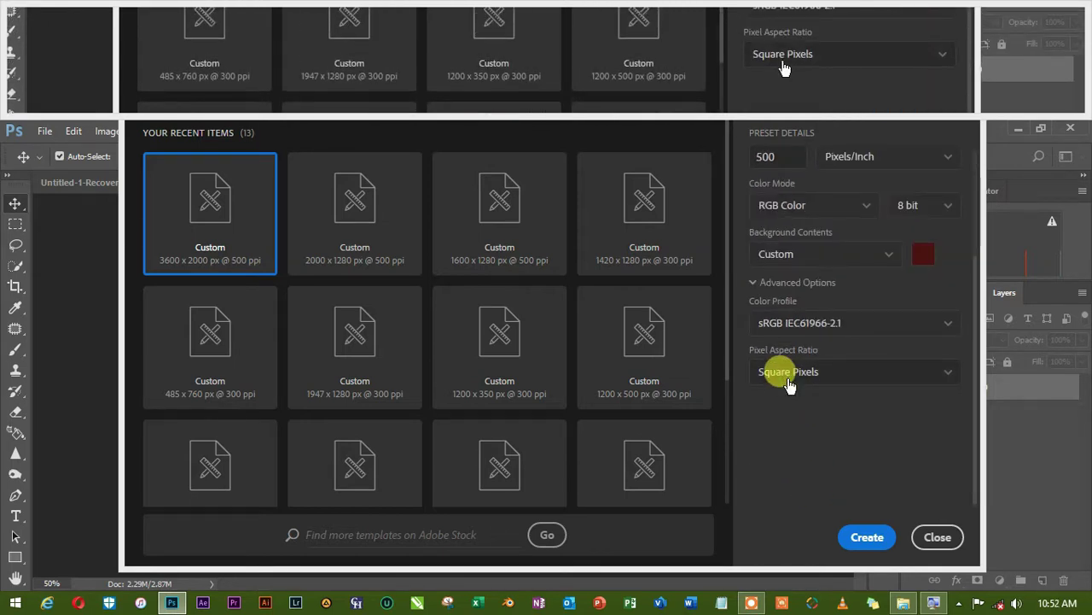
click(789, 375)
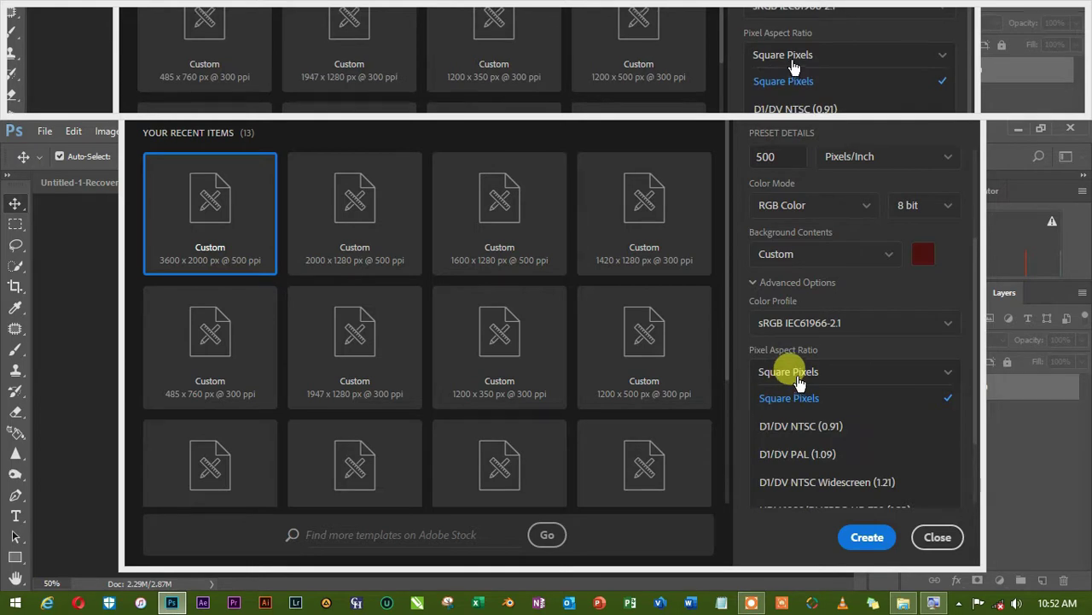
click(738, 328)
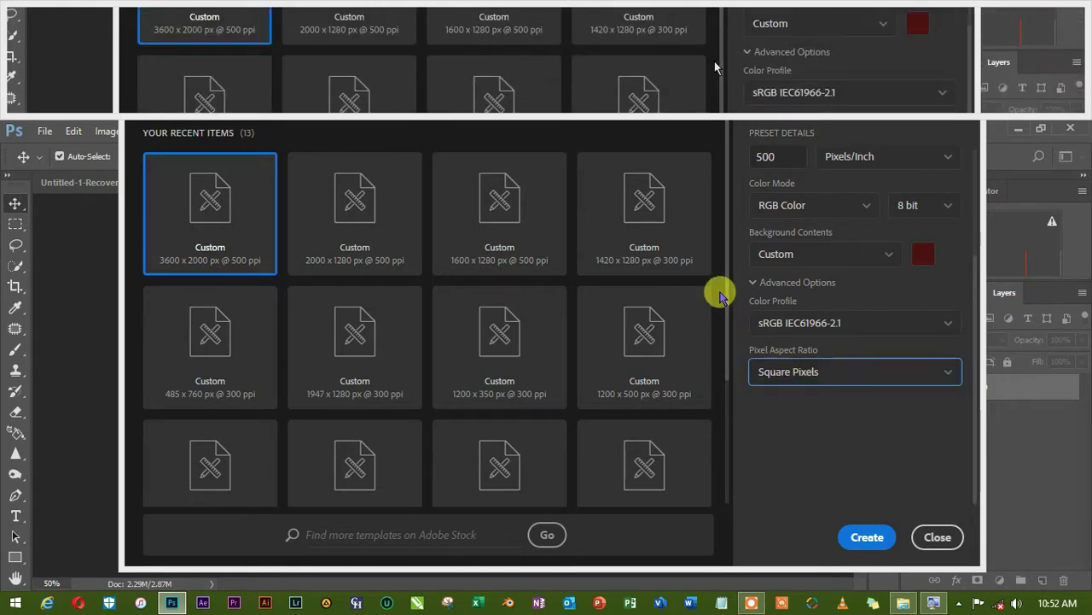
- Collapse the advanced options and create the SCHOOL document with the configured settings
scroll(788, 429, up, 5)
click(754, 434)
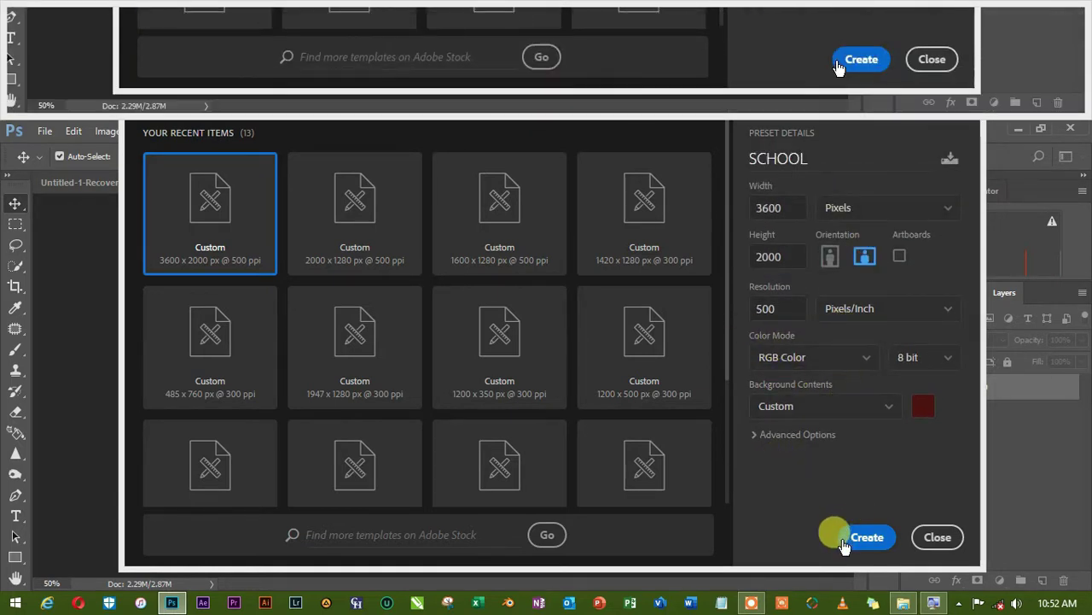
click(865, 537)
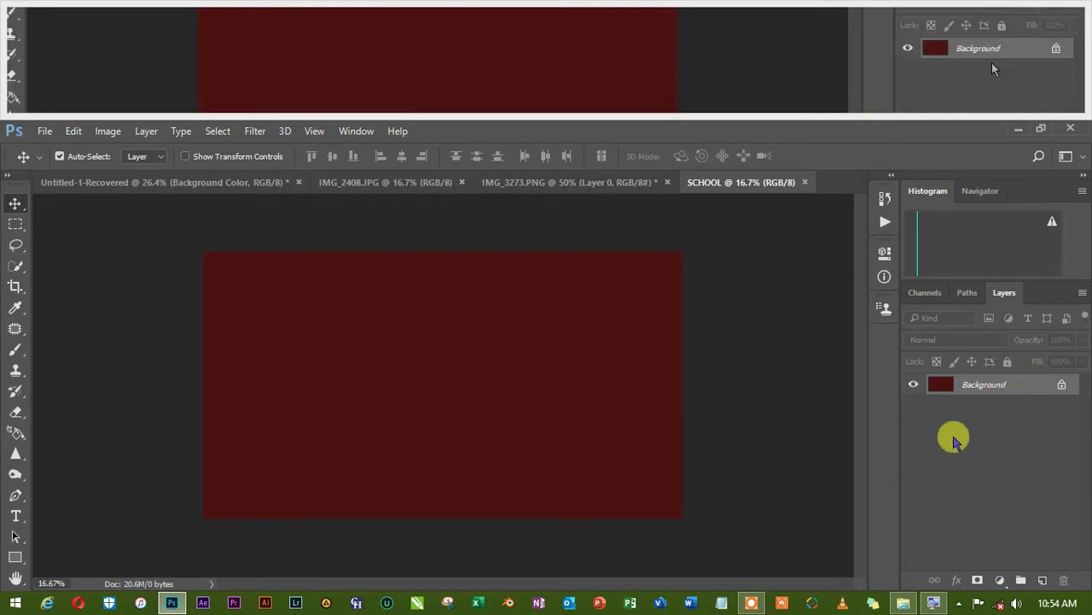
- Convert the locked background into an editable layer named Background with a Red color label
click(1007, 491)
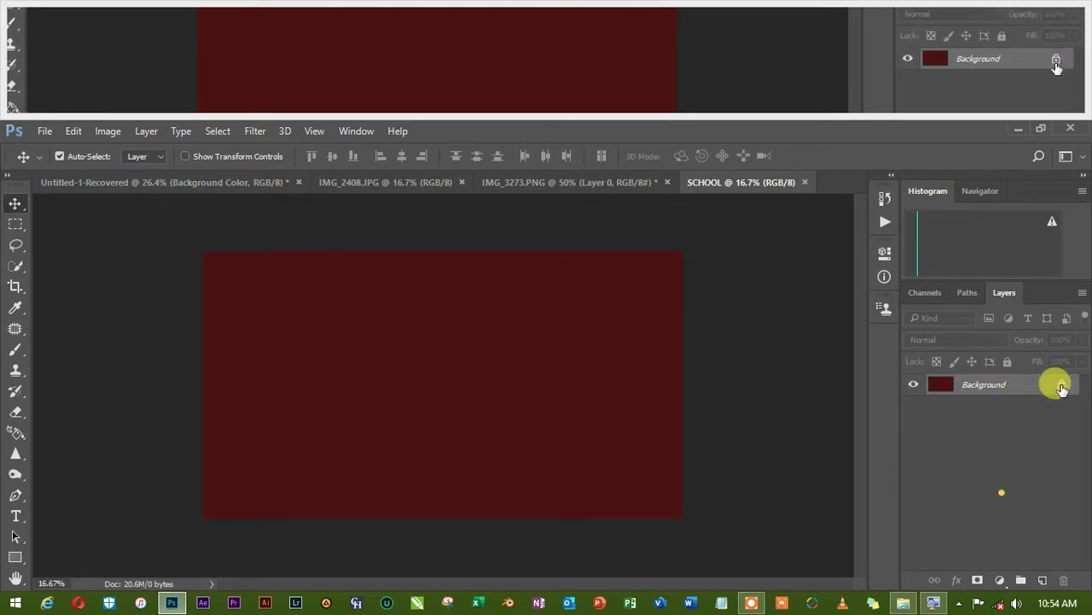
click(1056, 386)
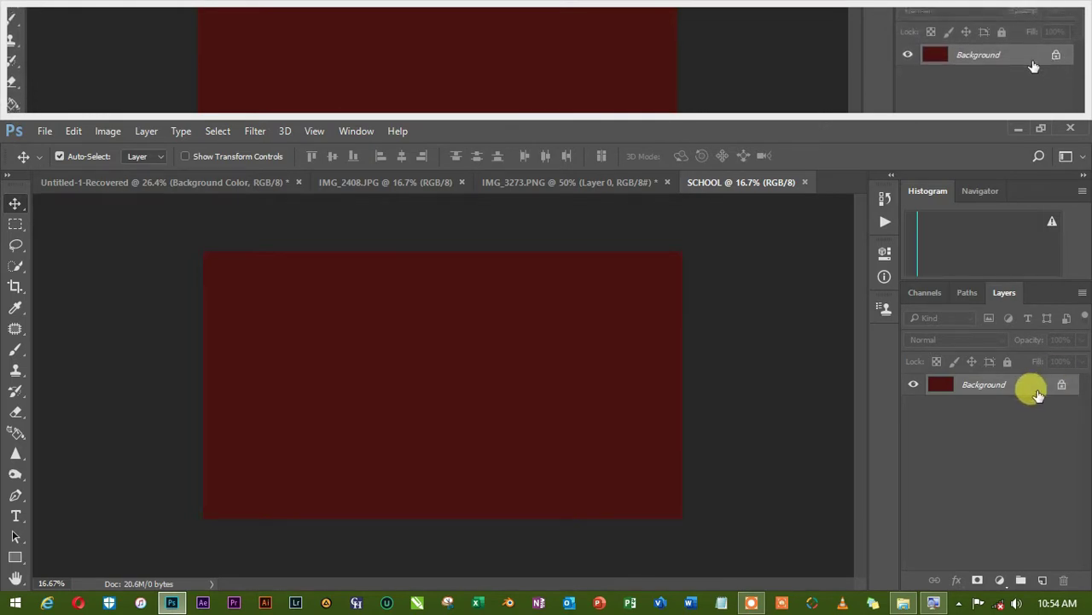
double_click(942, 387)
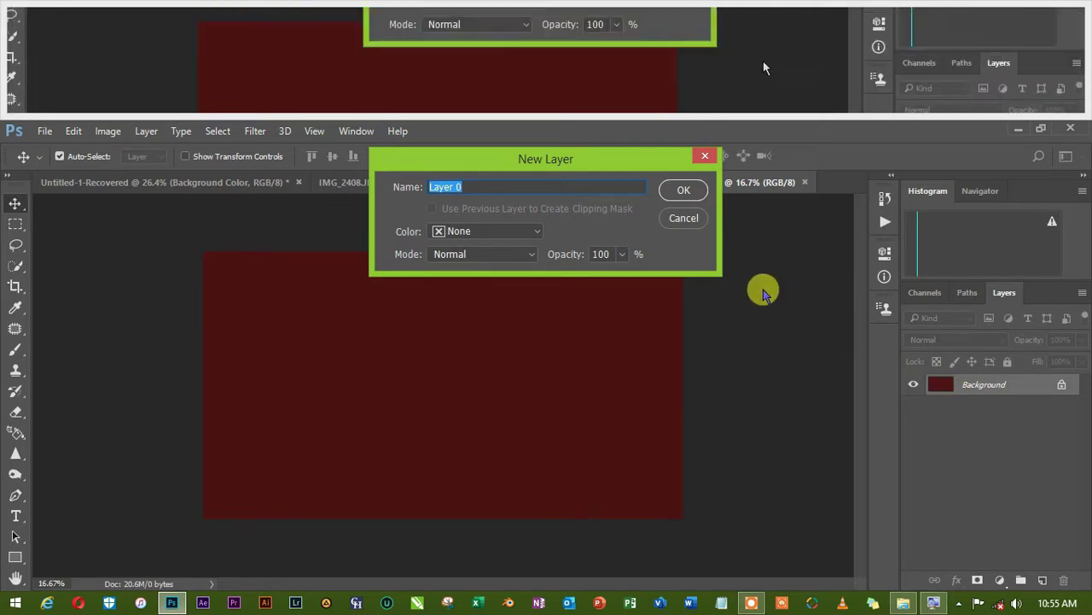
drag(540, 164, 561, 240)
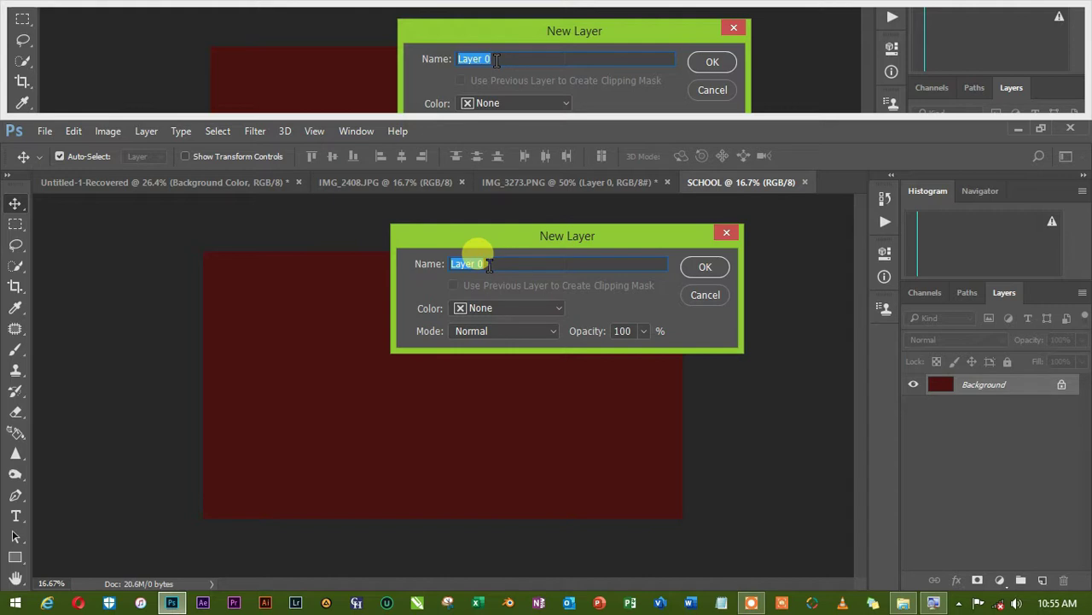
text(ackground)
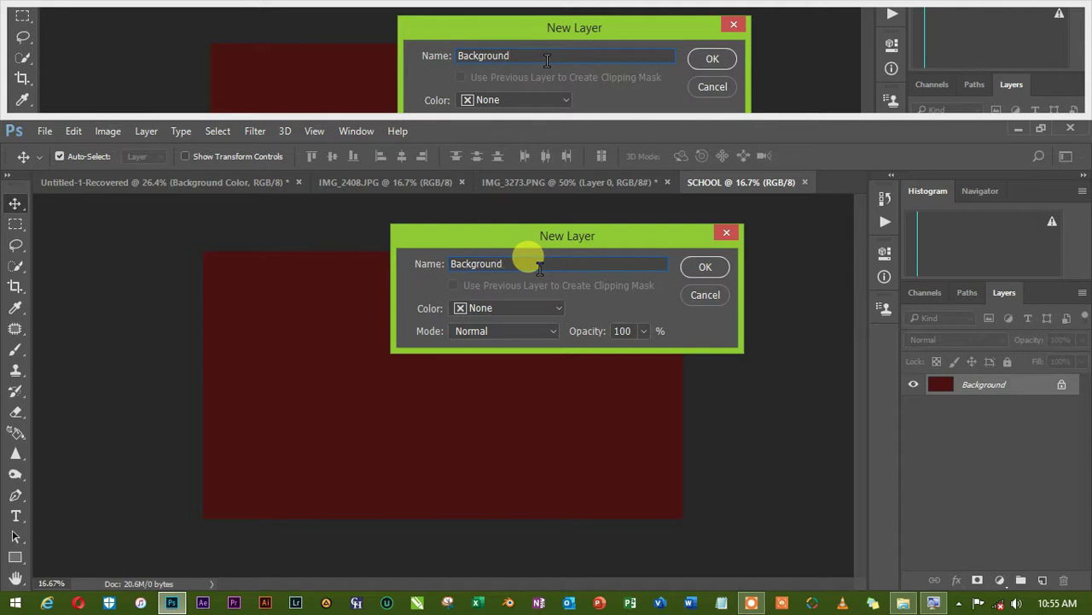
click(495, 308)
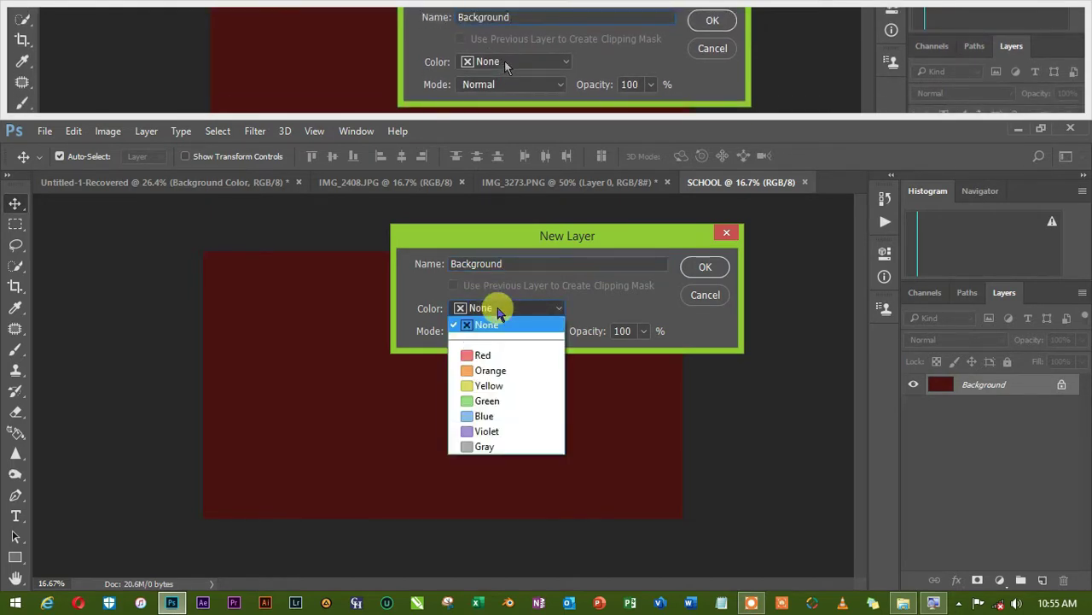
click(499, 363)
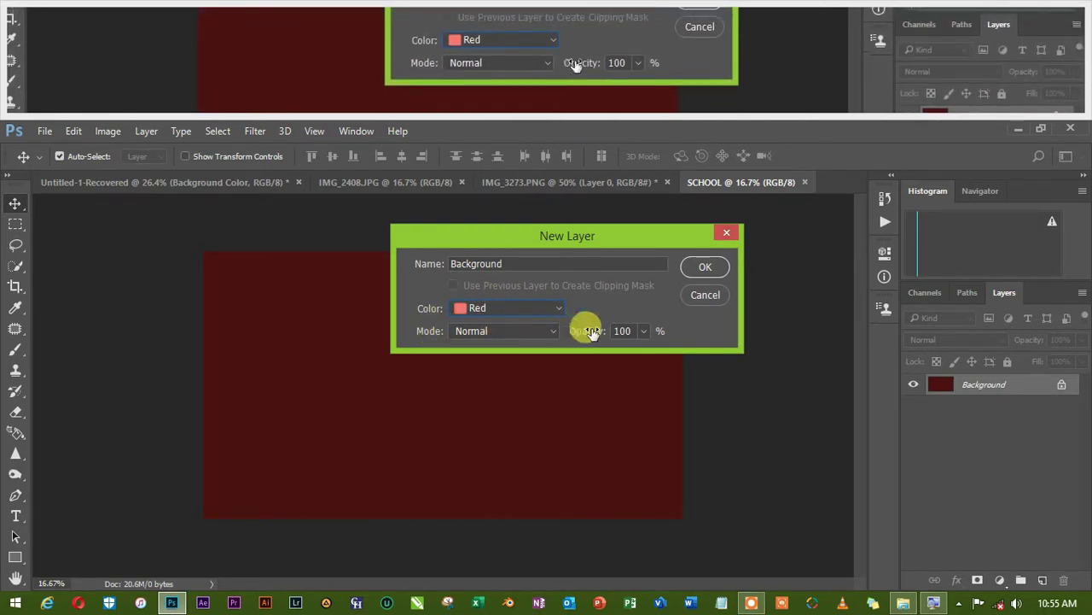
click(702, 265)
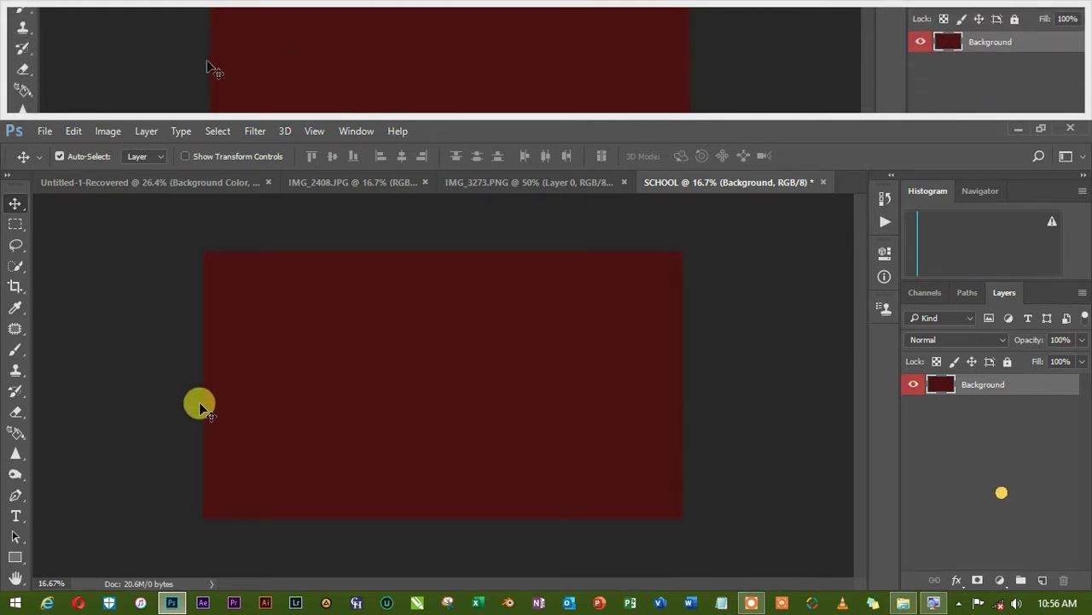
- Set the Type tool's text color to the light gray eeeeee
click(17, 516)
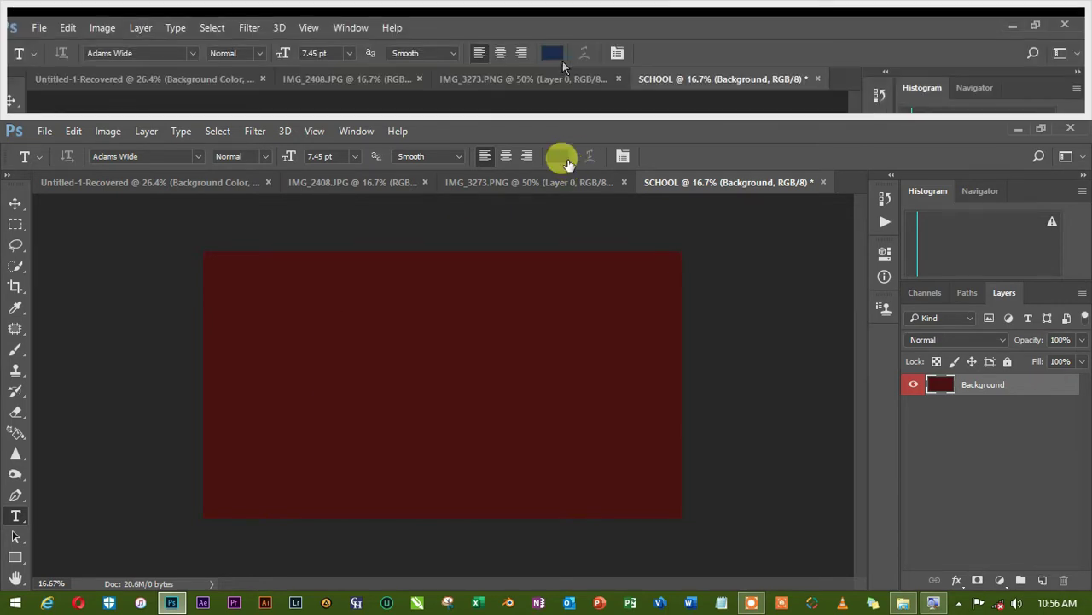
click(554, 159)
click(350, 224)
mouse_move(350, 225)
mouse_down()
mouse_move(329, 195)
mouse_move(340, 148)
mouse_up()
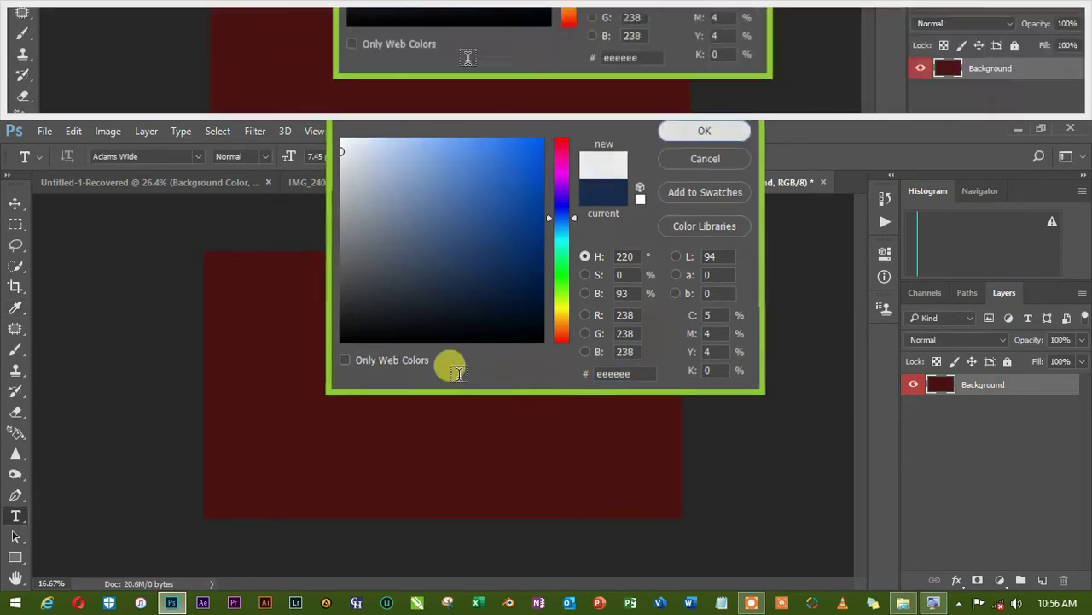
key(Return)
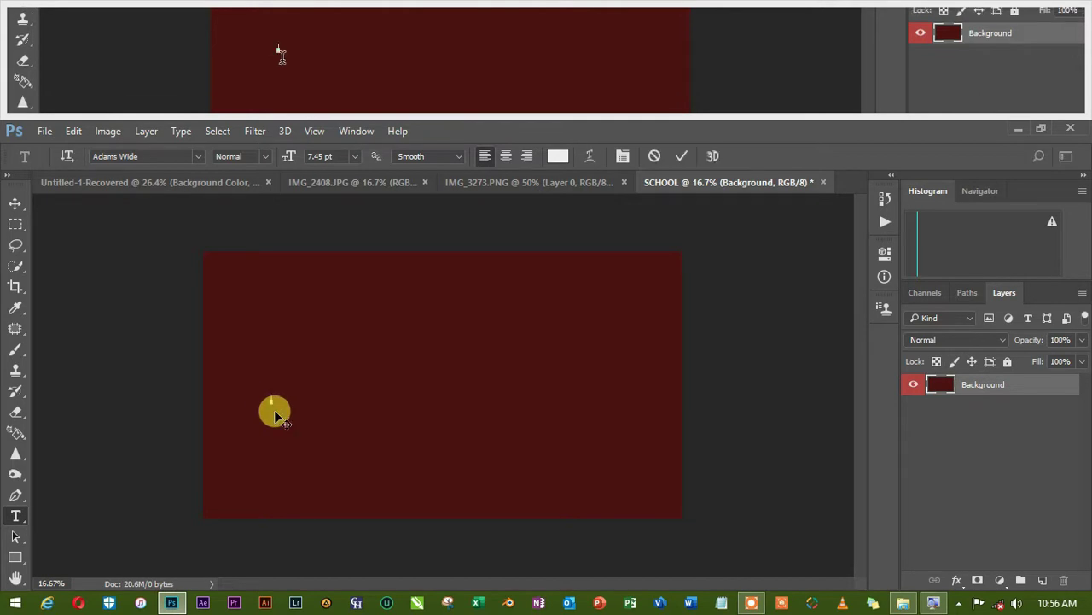
- Add the text "SchOol" at 30 pt near the middle of the canvas
click(273, 412)
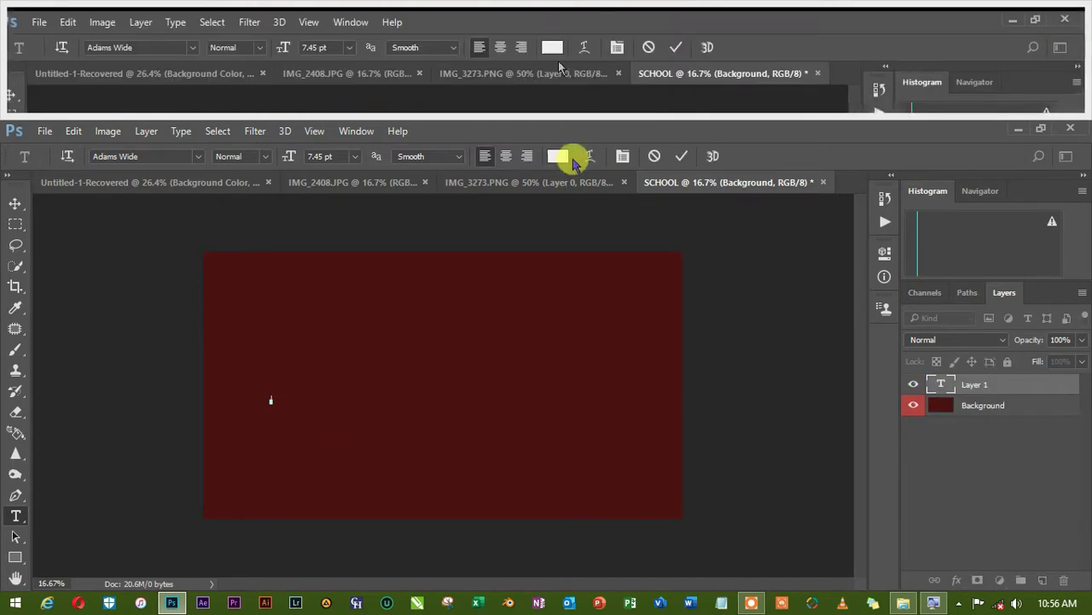
click(653, 155)
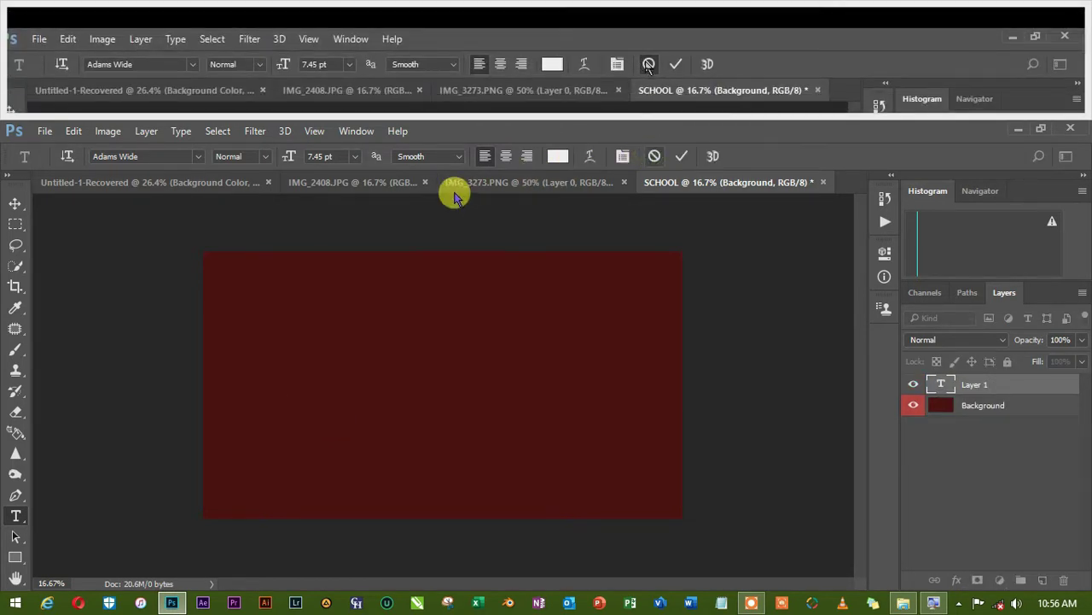
click(356, 157)
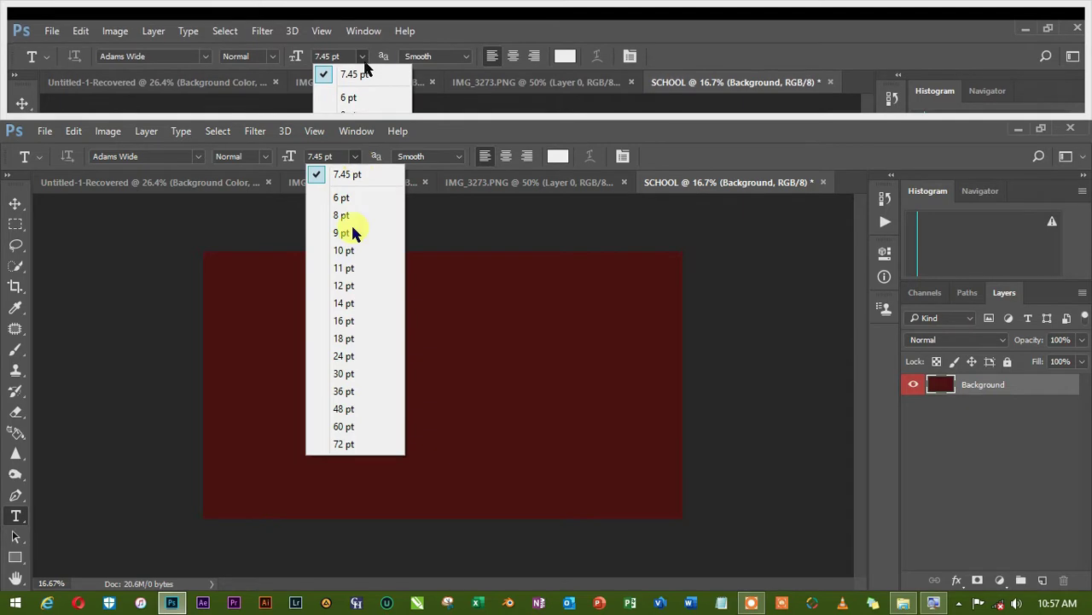
click(374, 373)
click(294, 403)
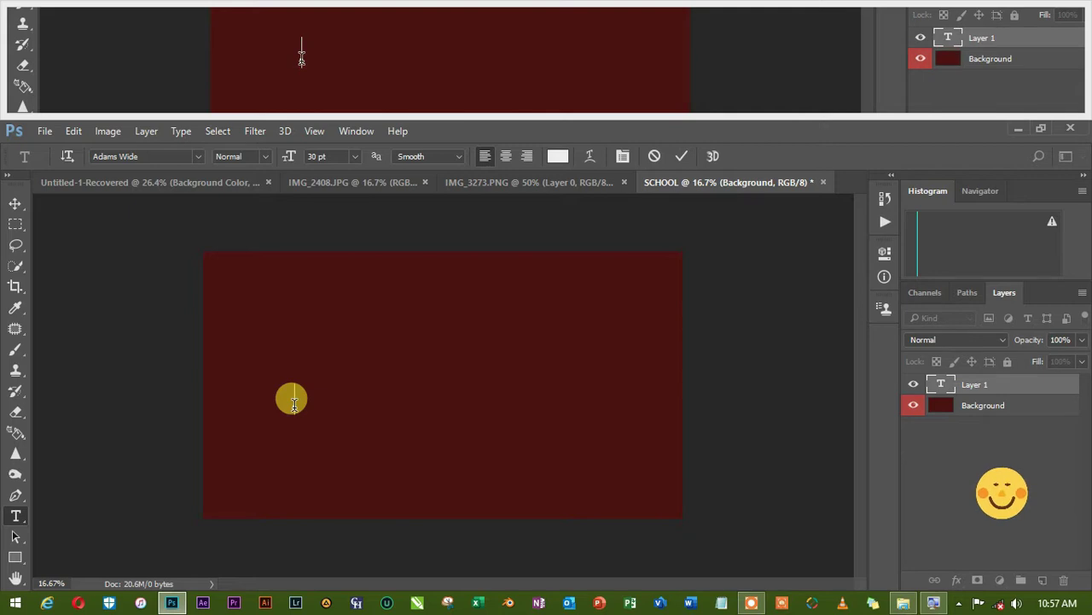
text(SchOol)
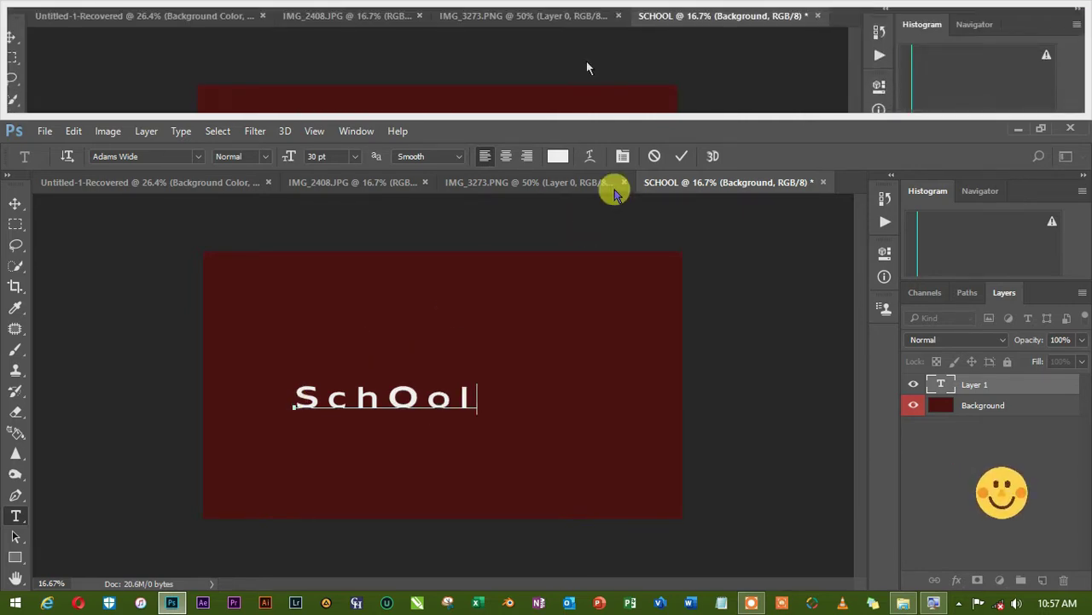
click(682, 156)
- Scale the SchOol text to about 179% and move it to the center of the canvas
key(v)
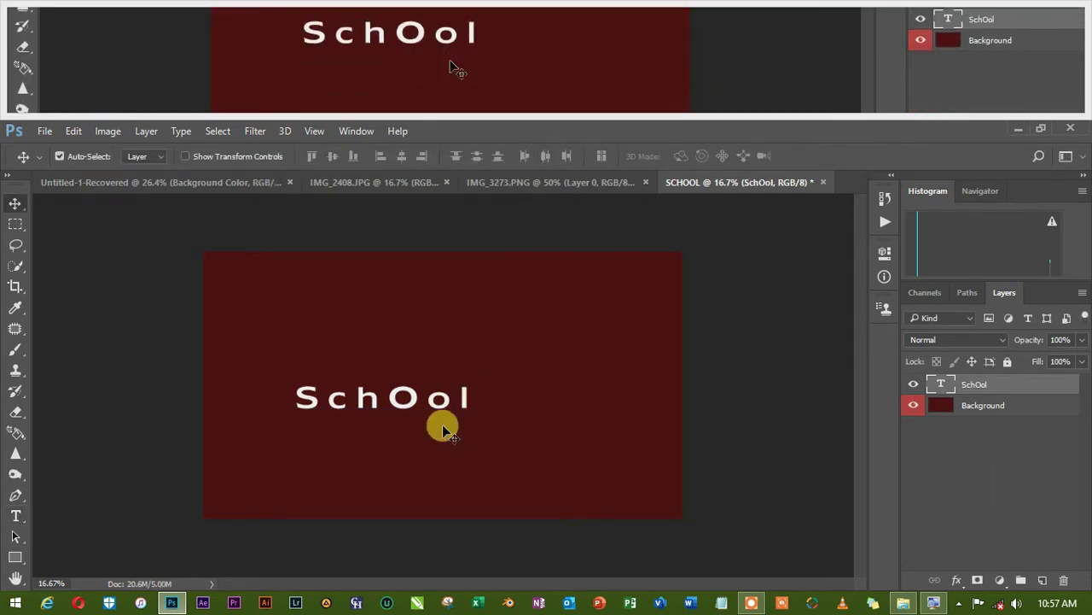
key(ctrl+t)
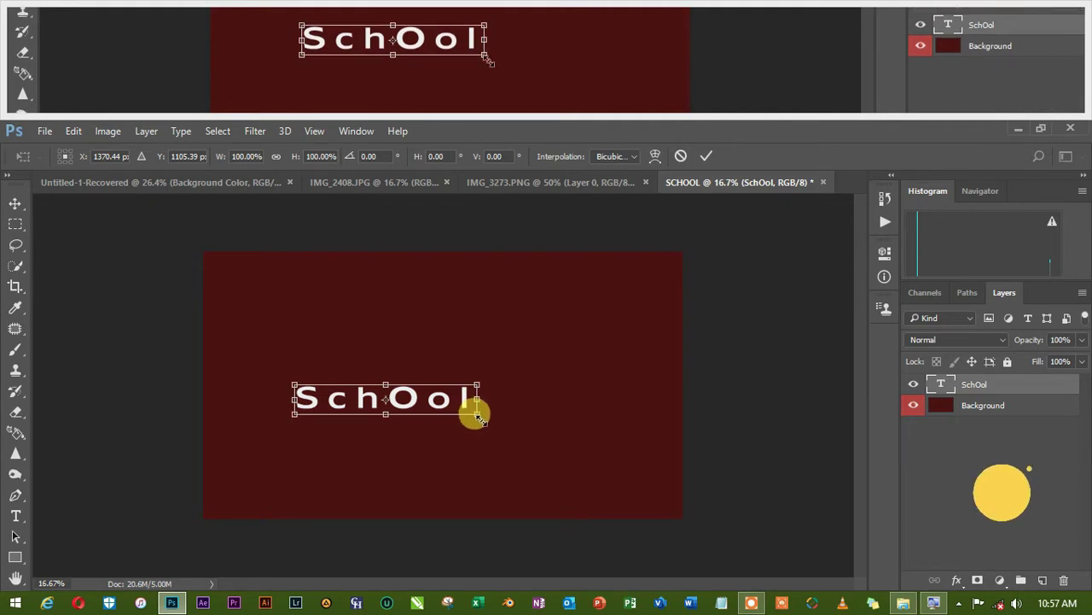
drag(478, 416, 546, 471)
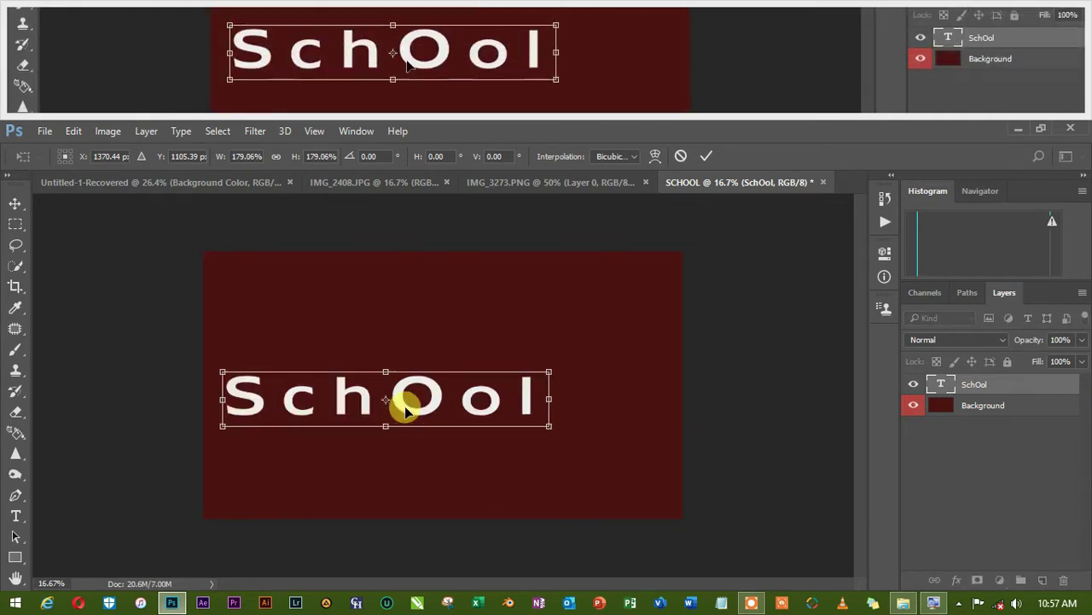
drag(408, 408, 467, 401)
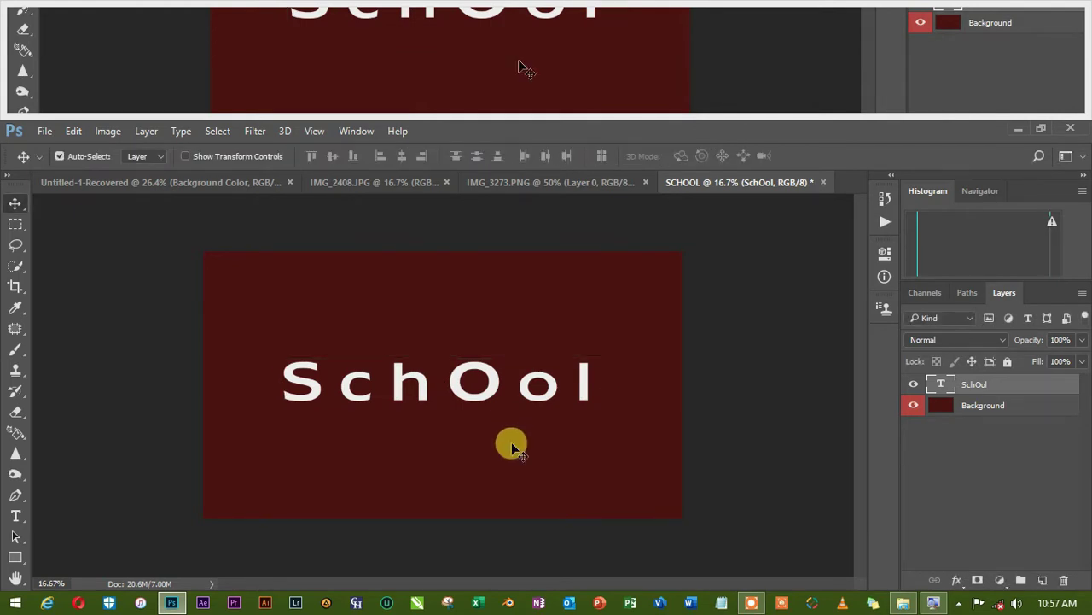
- Draw a rectangle about 2658 by 534 px around the SchOol text and remove its fill
right_click(17, 559)
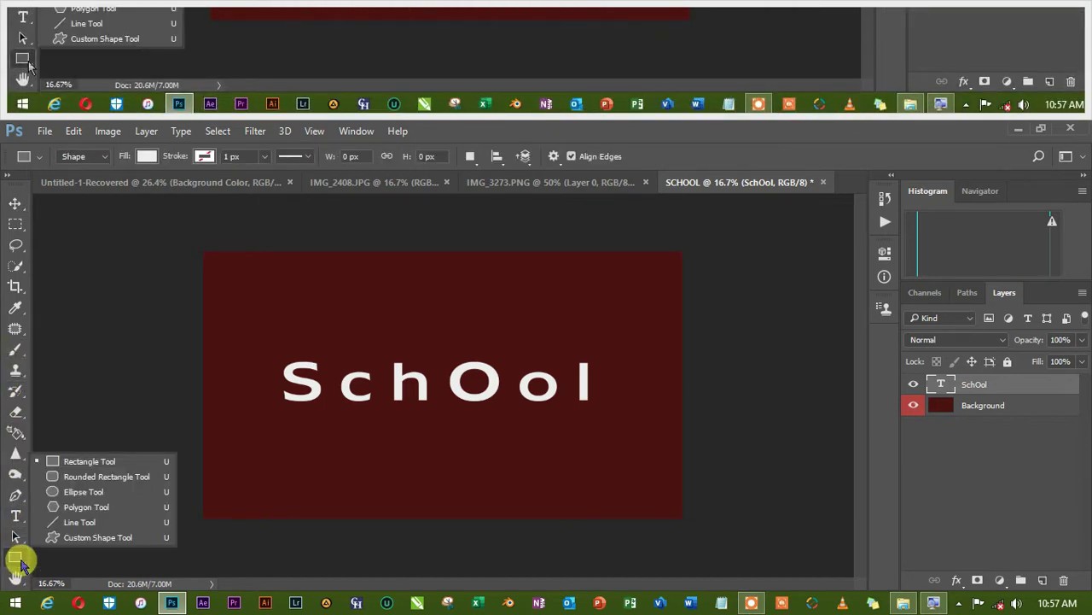
click(47, 458)
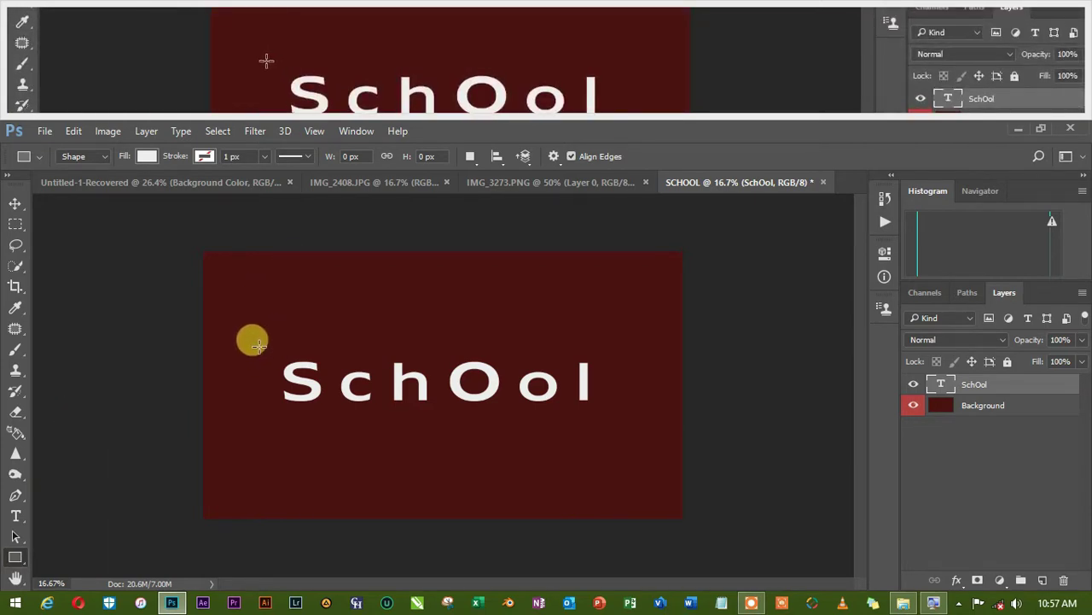
drag(259, 346, 613, 416)
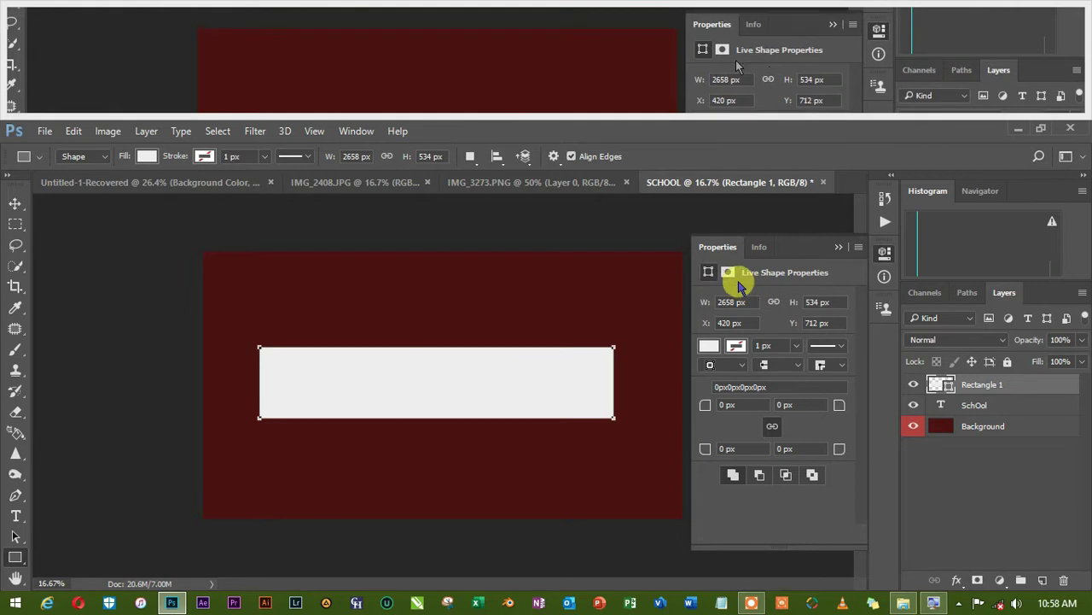
click(710, 347)
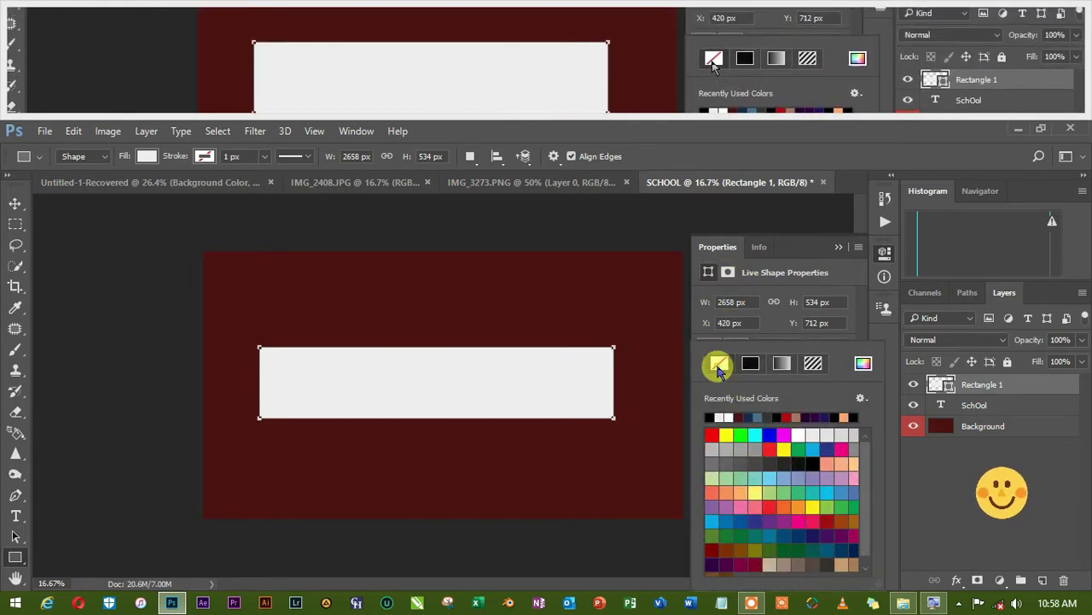
click(720, 364)
click(764, 324)
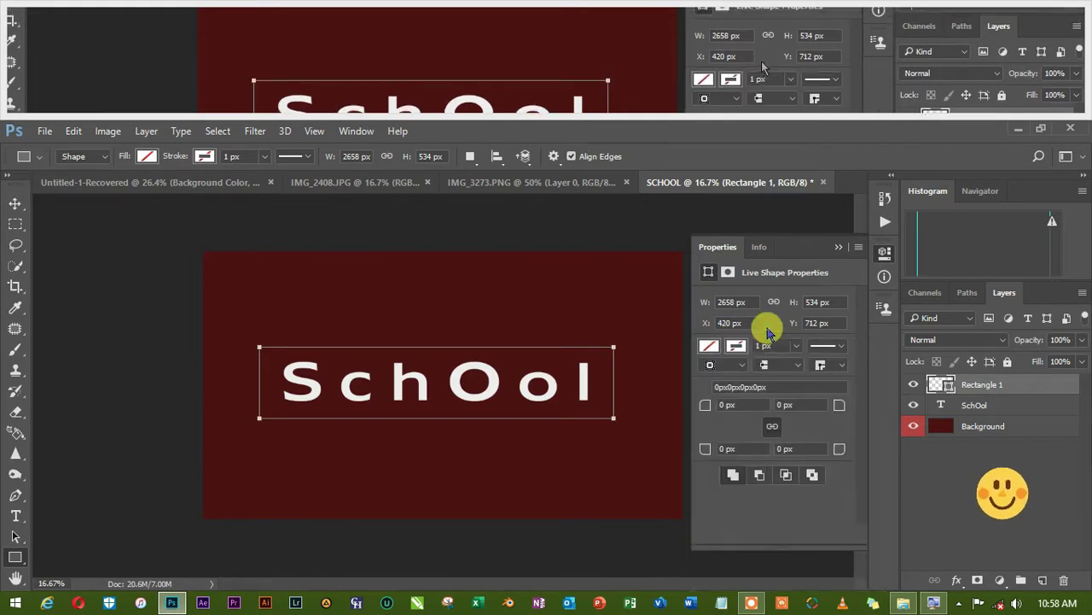
- Give the rectangle around the text a white stroke 11.72 px wide
click(735, 346)
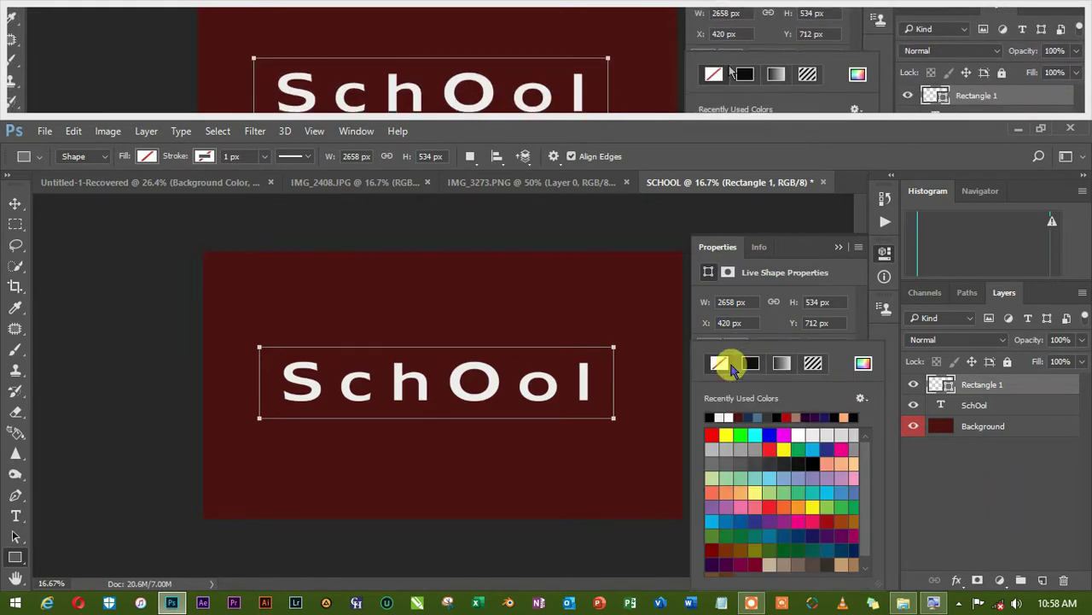
click(726, 416)
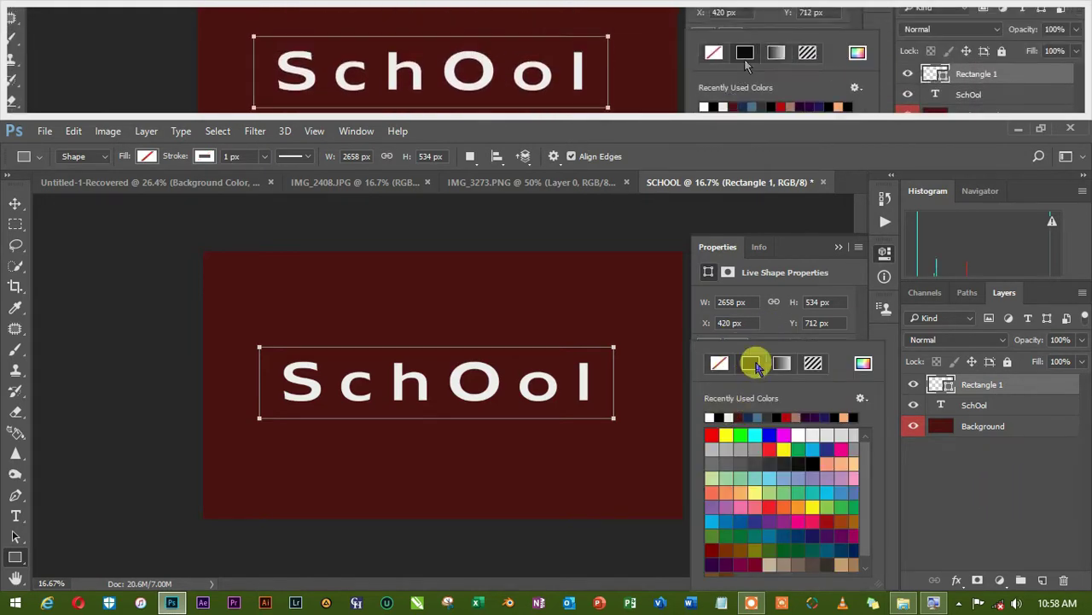
click(770, 320)
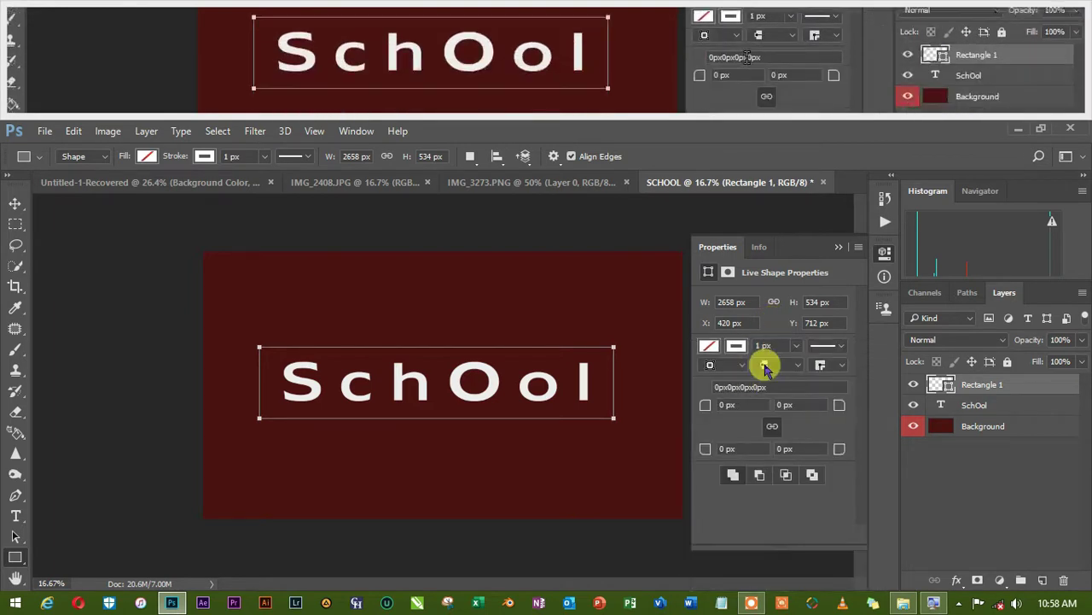
click(794, 346)
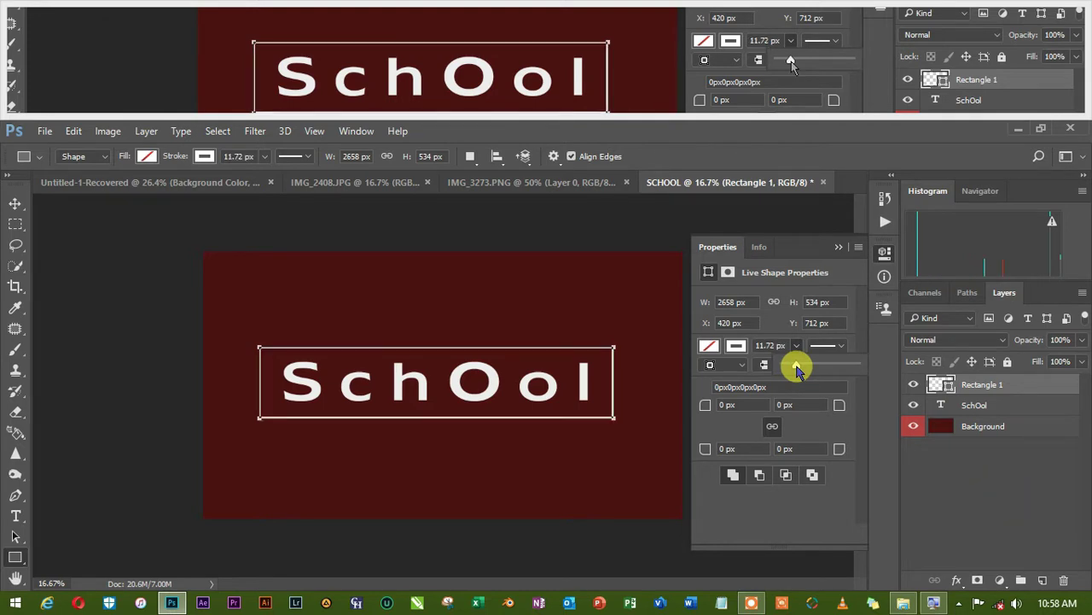
click(882, 252)
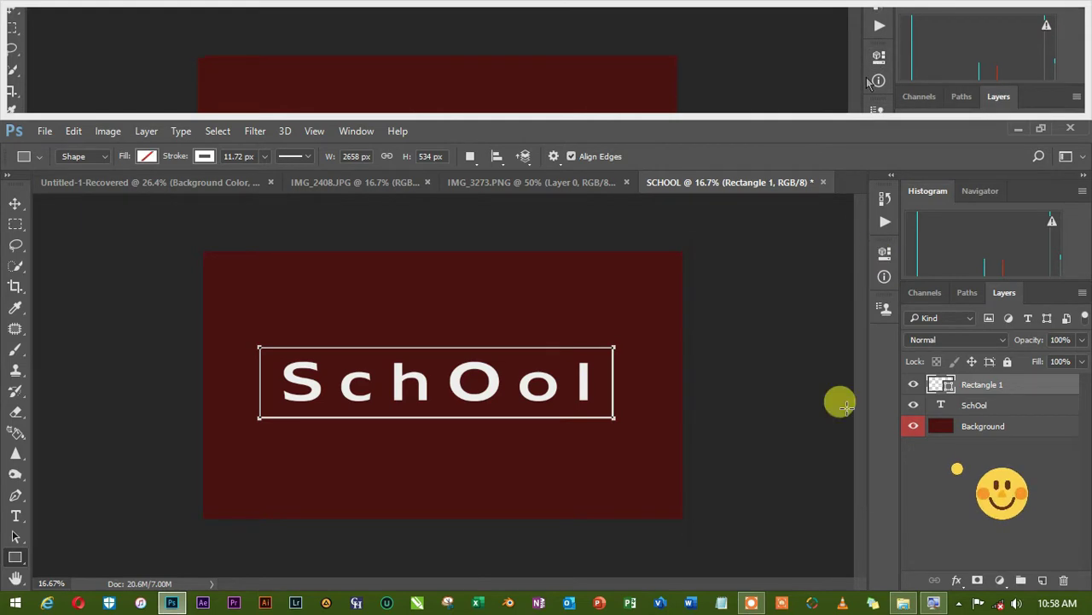
key(v)
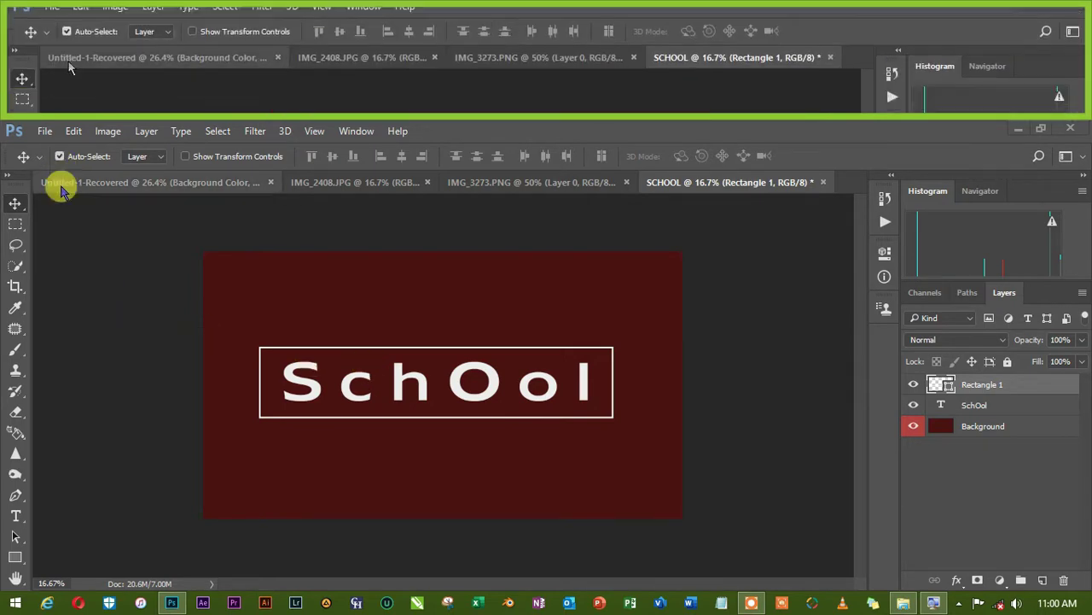
- Open the Save for Web (Legacy) export for the SCHOOL document
click(45, 133)
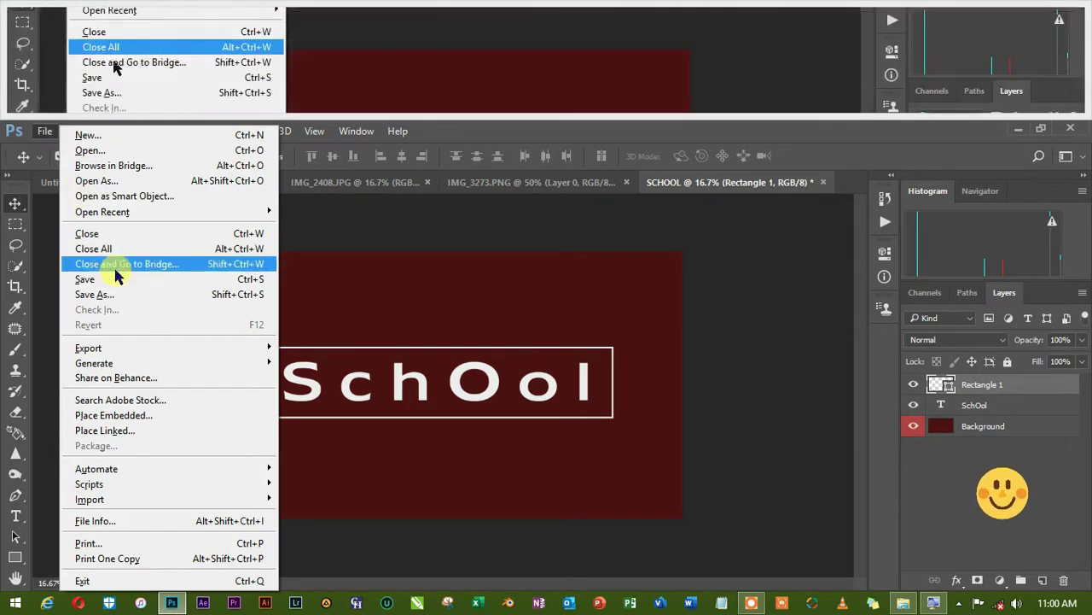
mouse_move(162, 355)
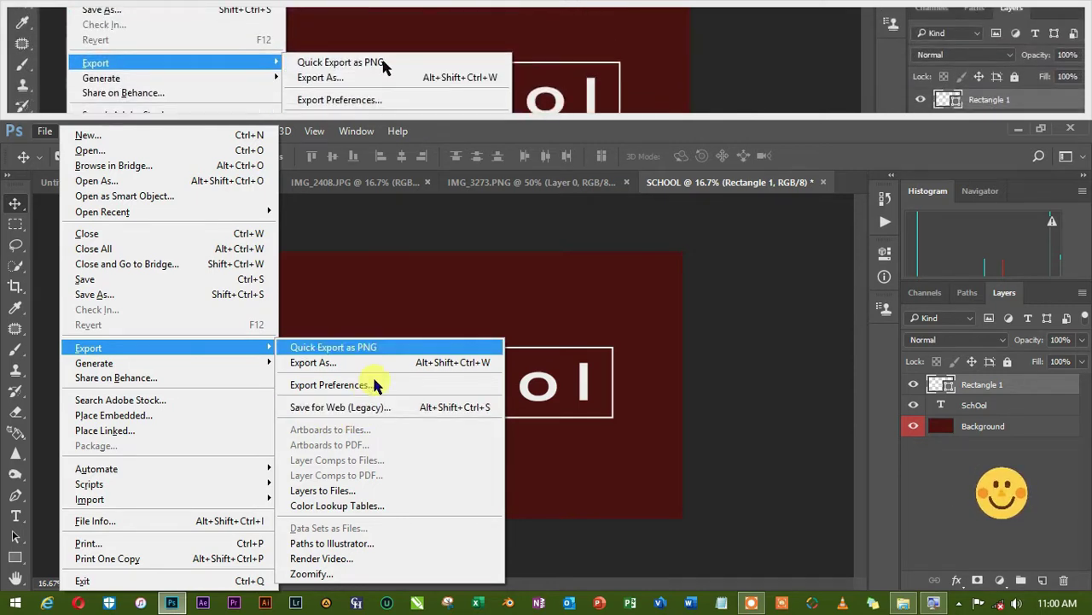
click(343, 410)
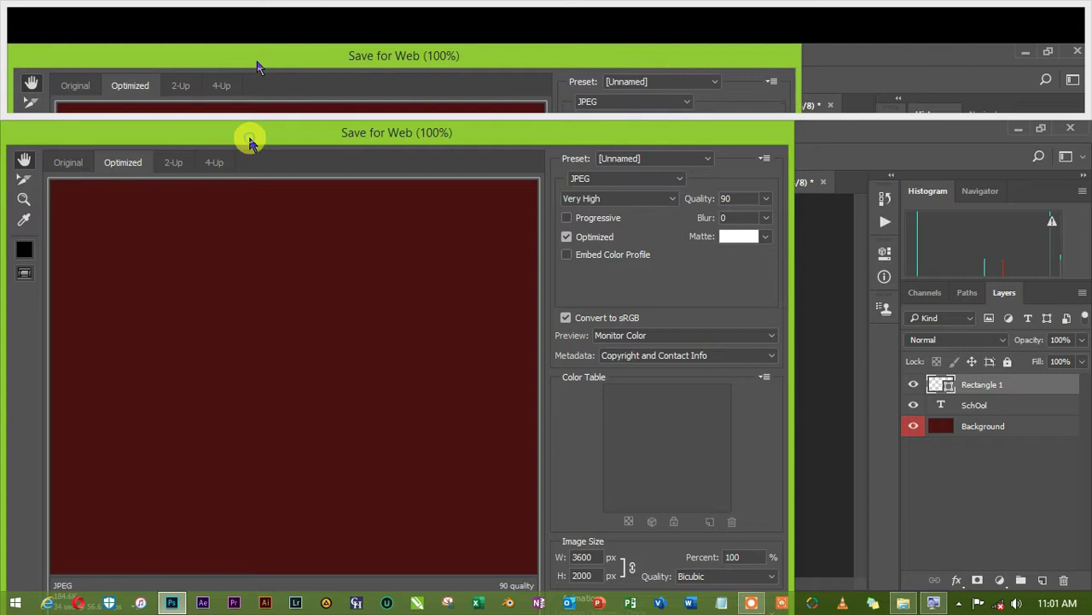
drag(257, 142, 396, 120)
- Examine the export preview of the framed SchOol design, zooming out to 12.5% to fit the whole image
drag(419, 262, 531, 351)
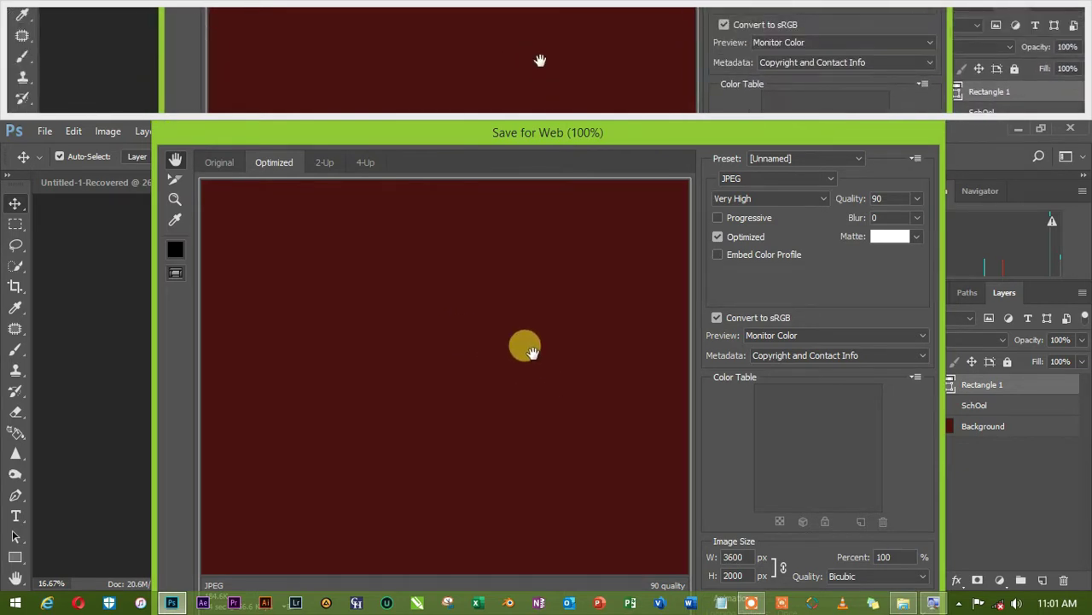
drag(525, 345, 473, 341)
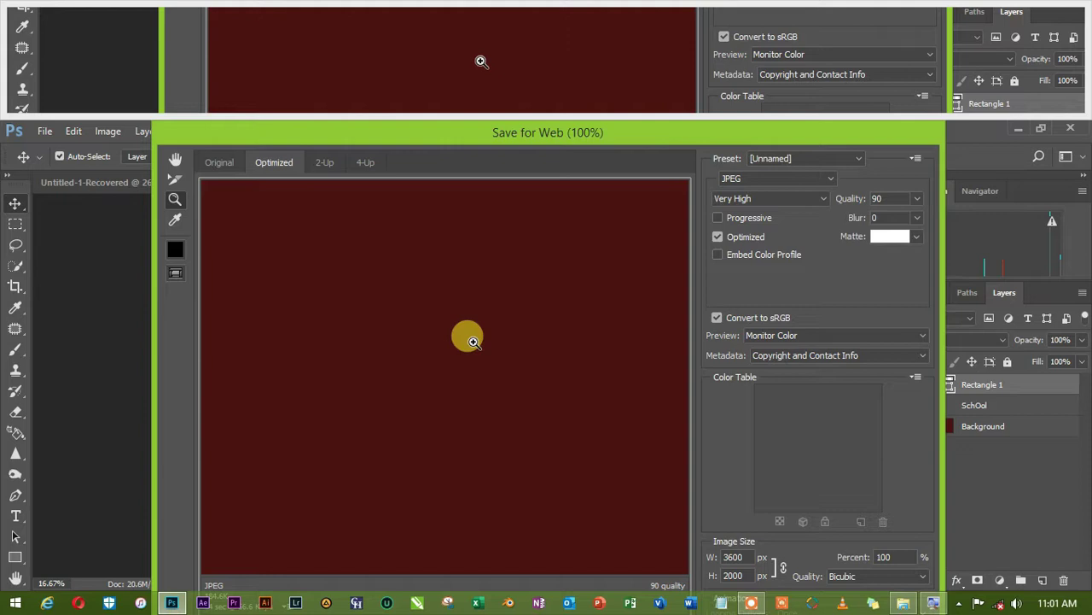
alt+click(473, 341)
alt+click(473, 341)
alt+click(473, 342)
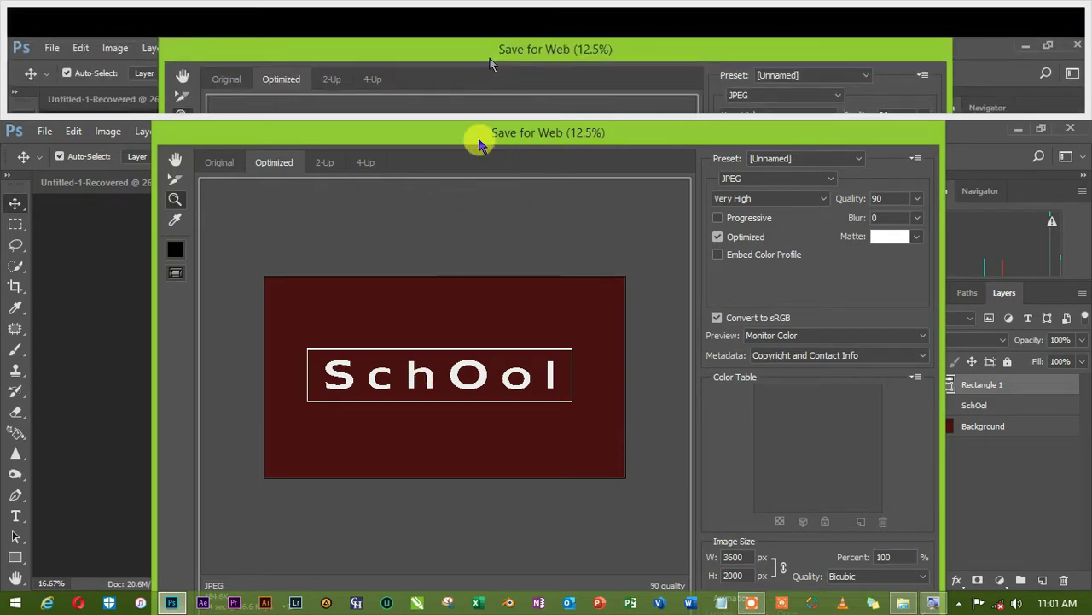
drag(475, 139, 450, 137)
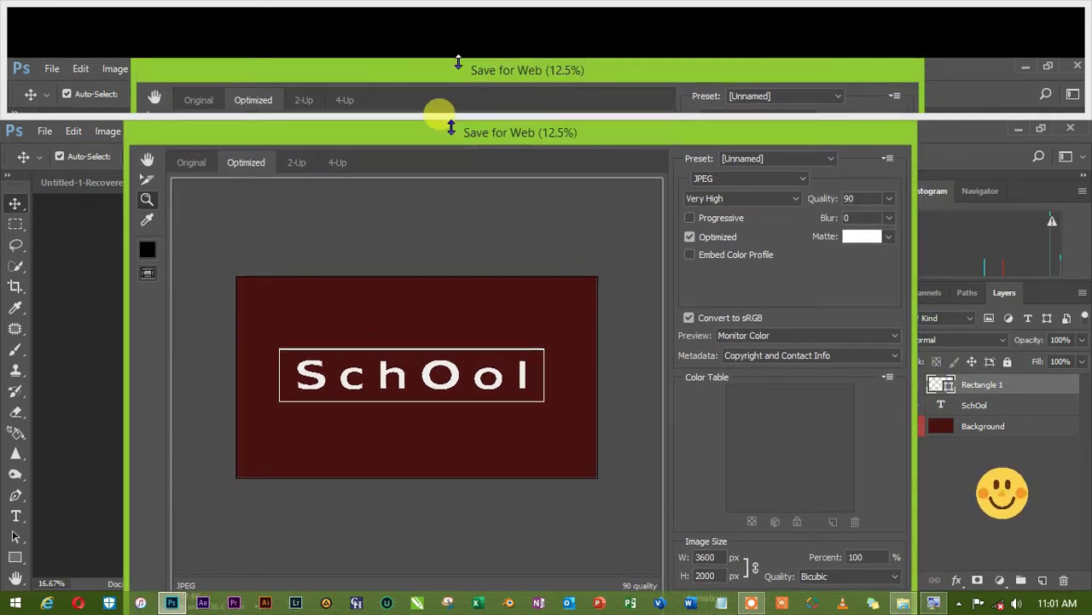
click(483, 231)
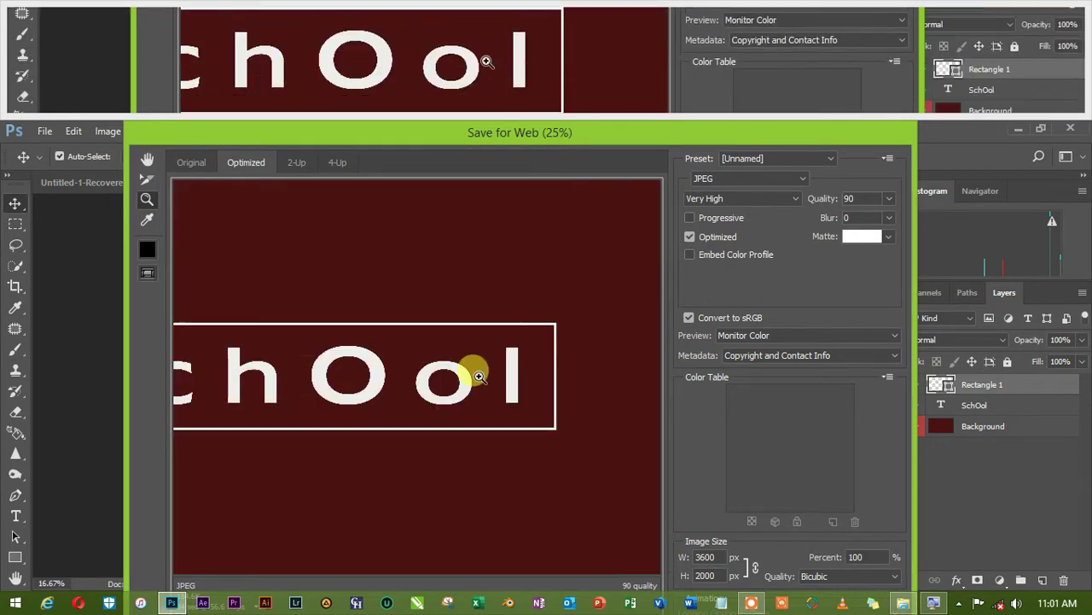
alt+click(392, 379)
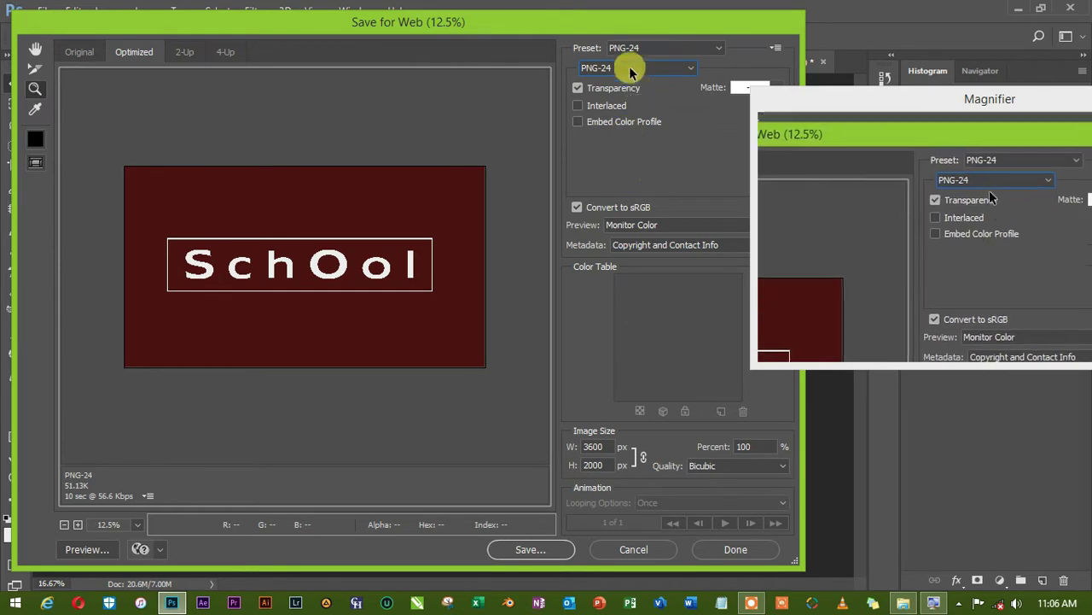
- Set the export file format to JPEG
click(629, 68)
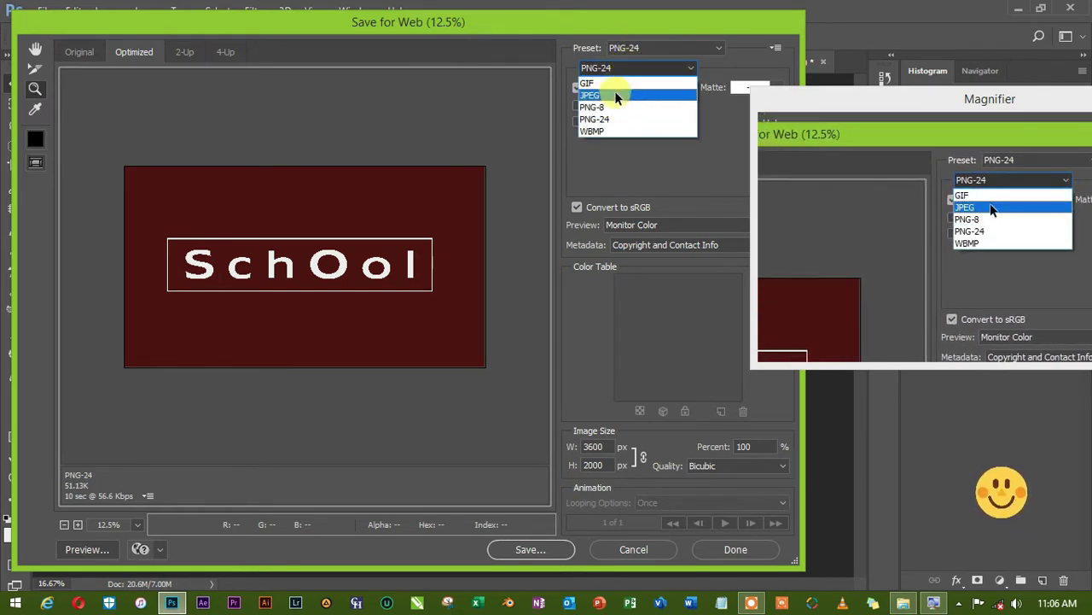
click(615, 92)
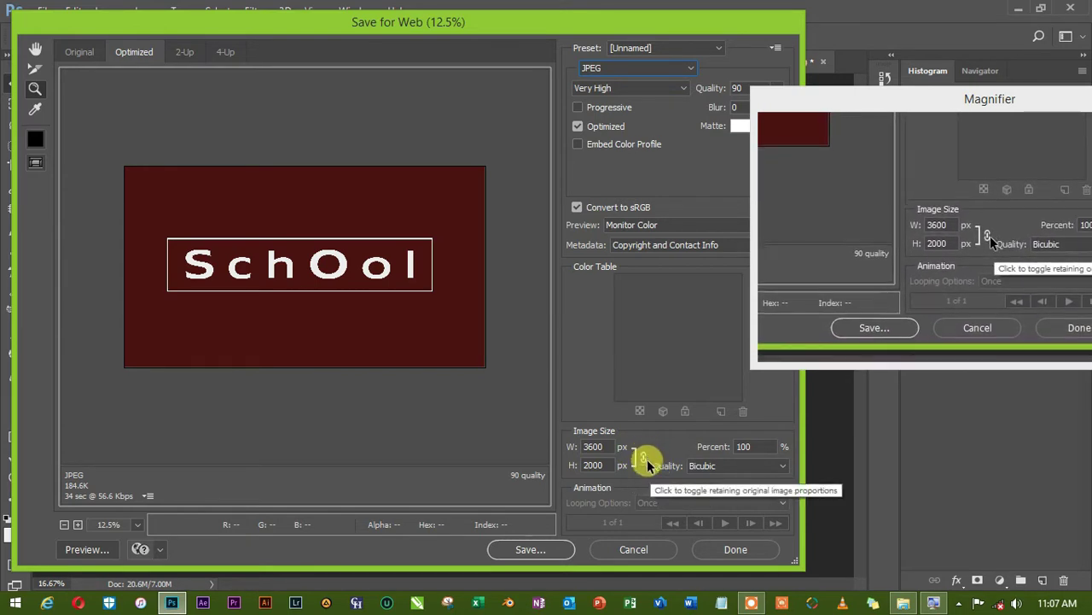
- Try an export width of 200 px, toggle the proportions link, and restore the image size to 3600 by 2000 px
click(602, 447)
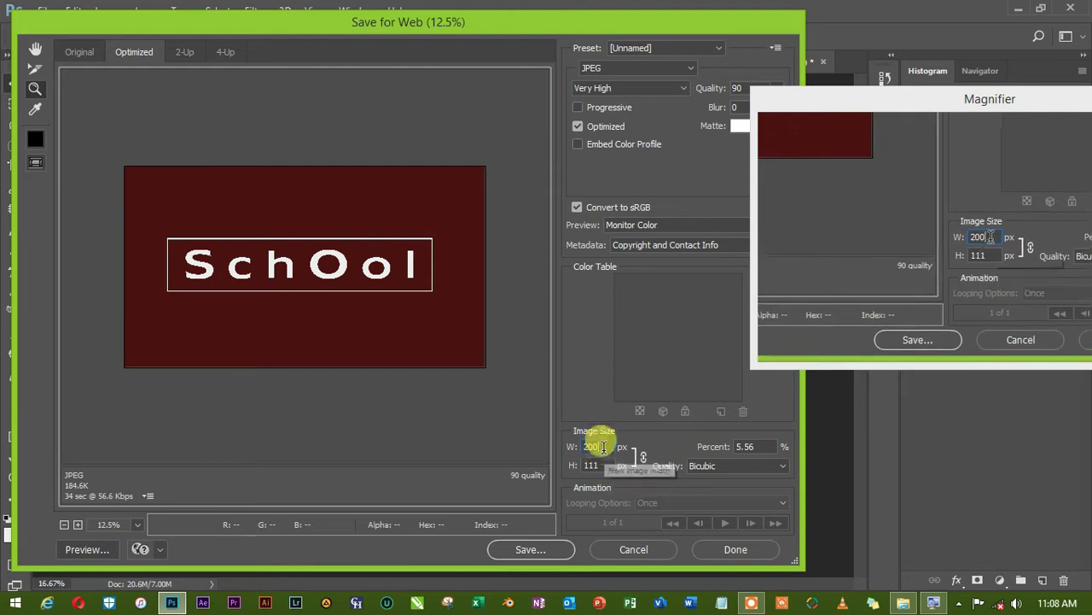
click(642, 459)
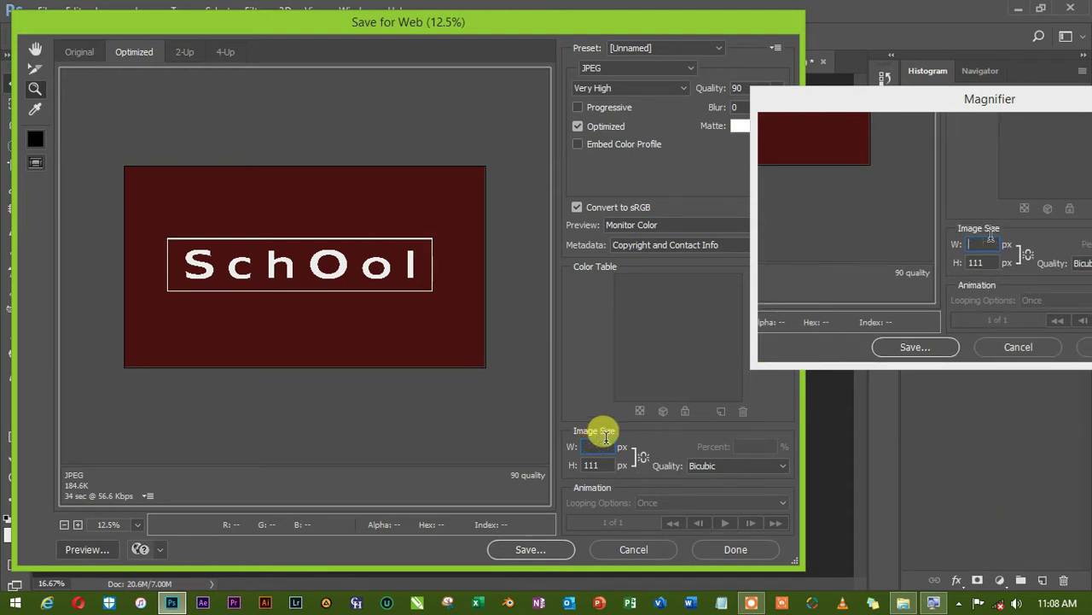
click(643, 458)
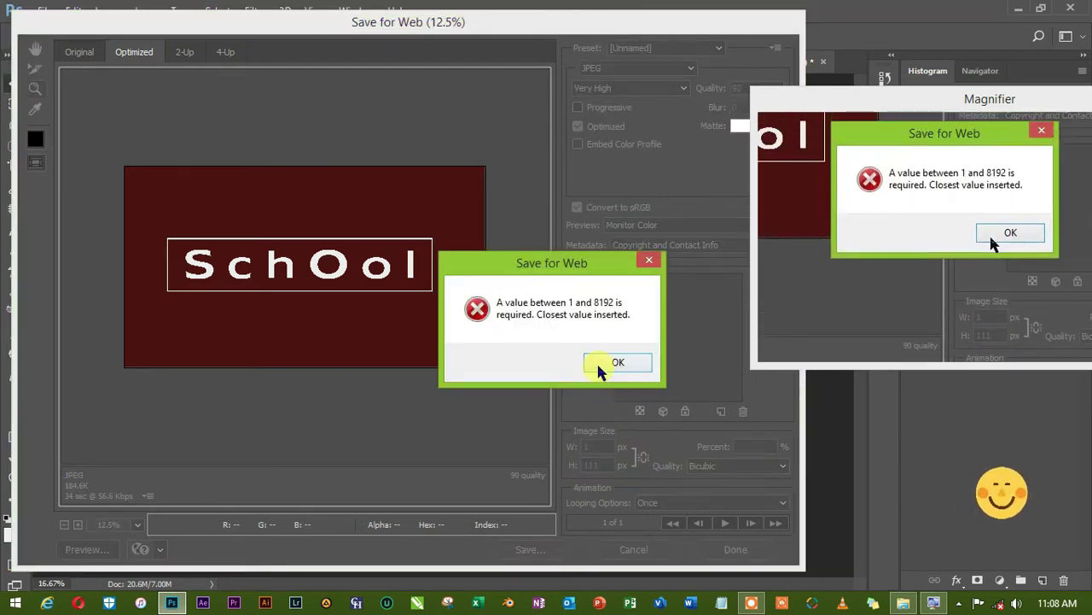
click(615, 362)
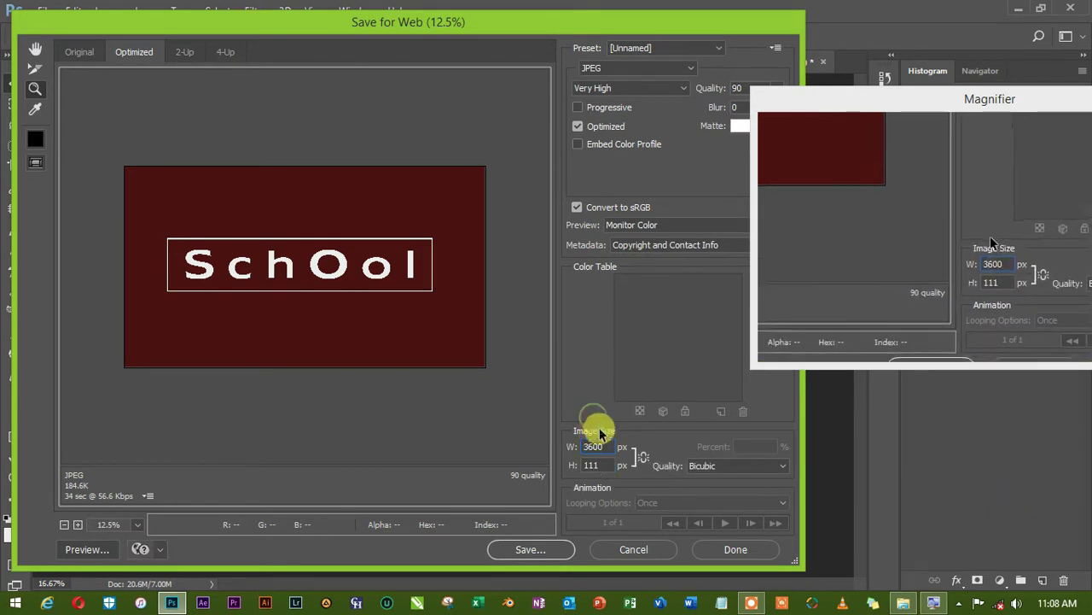
click(644, 458)
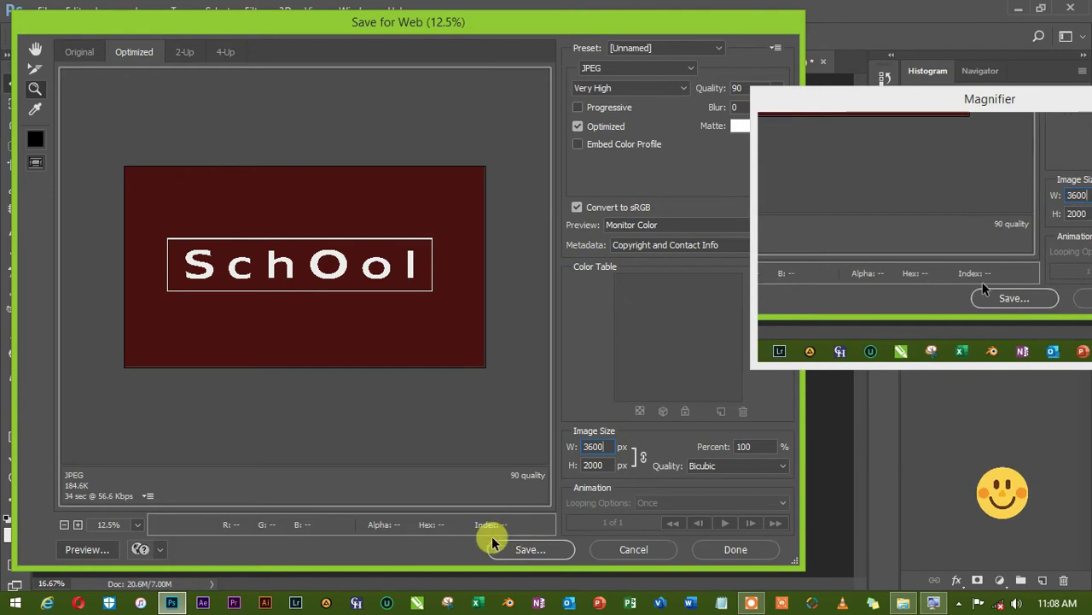
- Save the optimized image as SCHOOL.jpg in the Basic Lessions folder
click(539, 552)
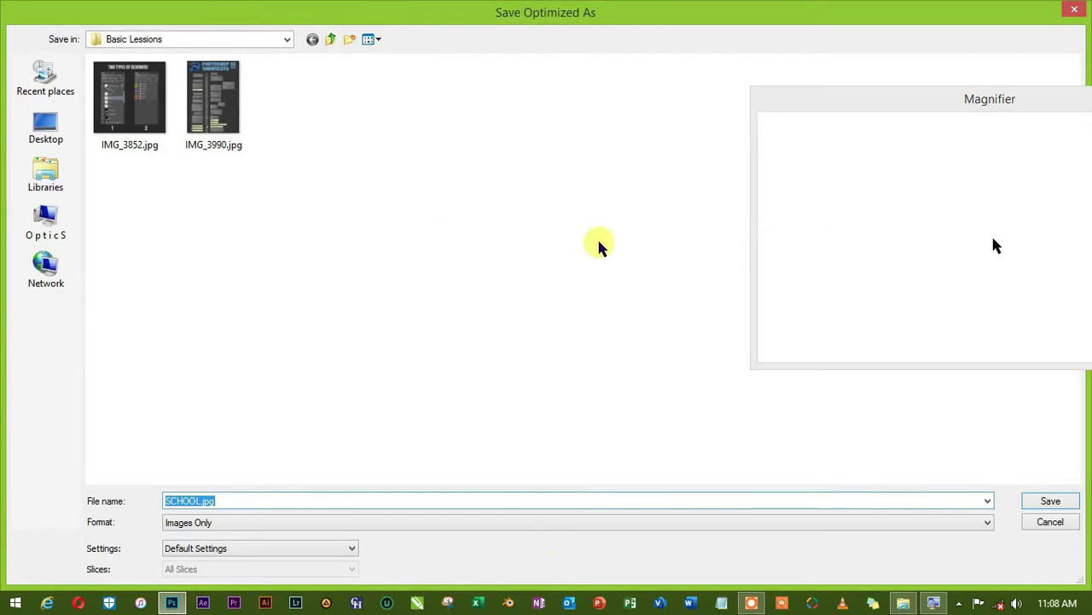
click(1050, 501)
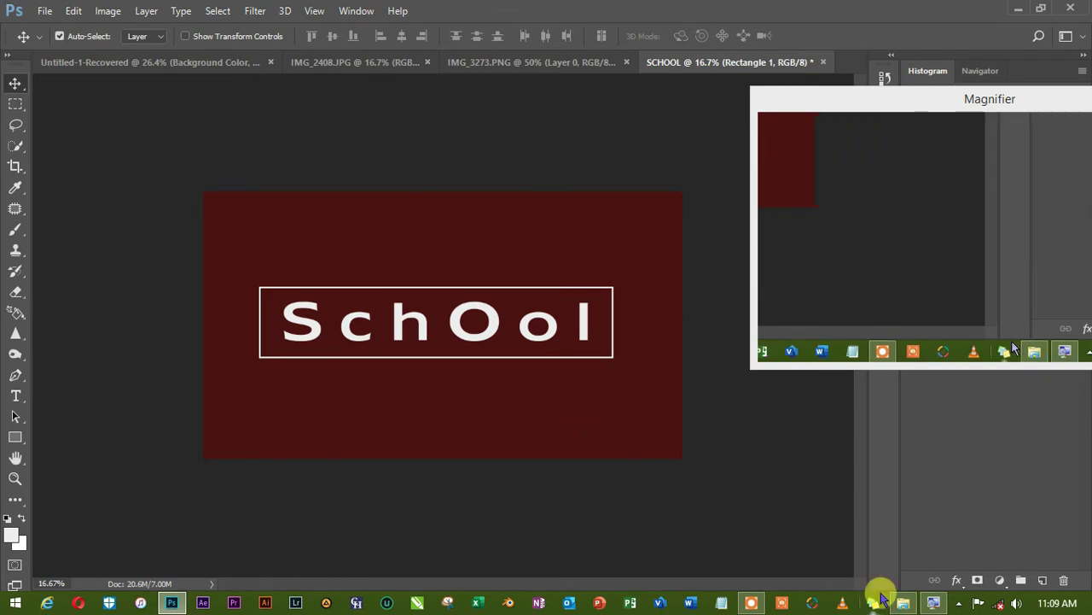
- Switch to File Explorer and look through the Pictures folder and its WOoK! subfolder for the exported image
click(903, 605)
click(495, 418)
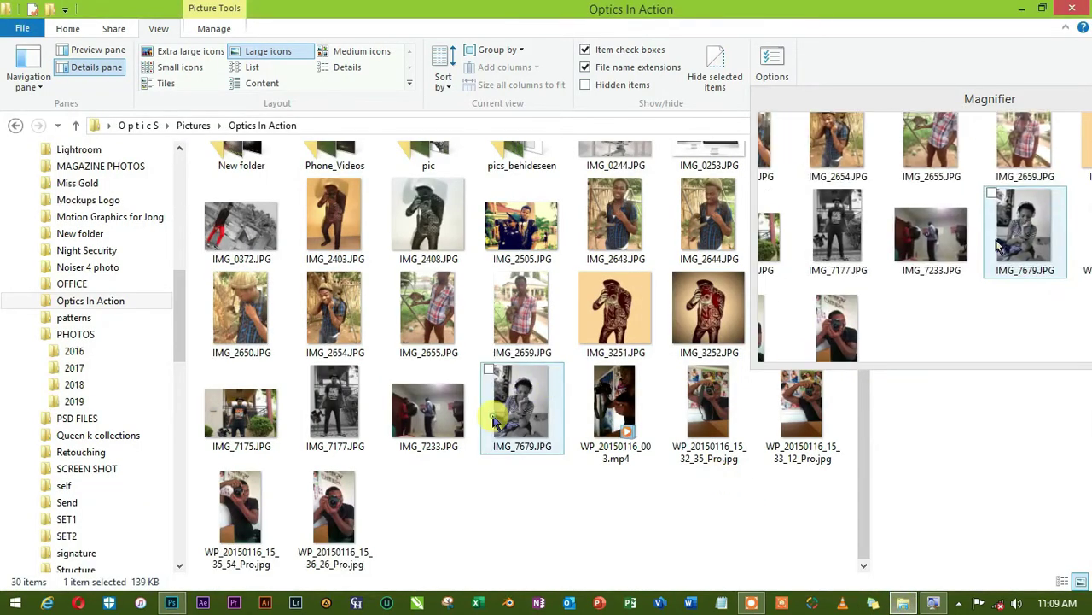
key(BackSpace)
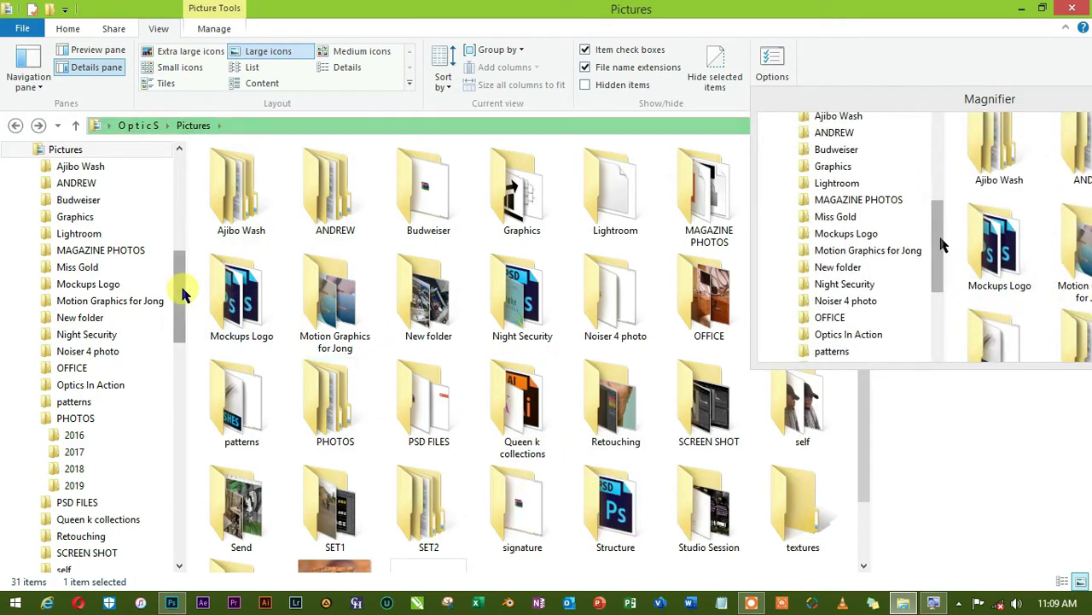
drag(182, 294, 186, 358)
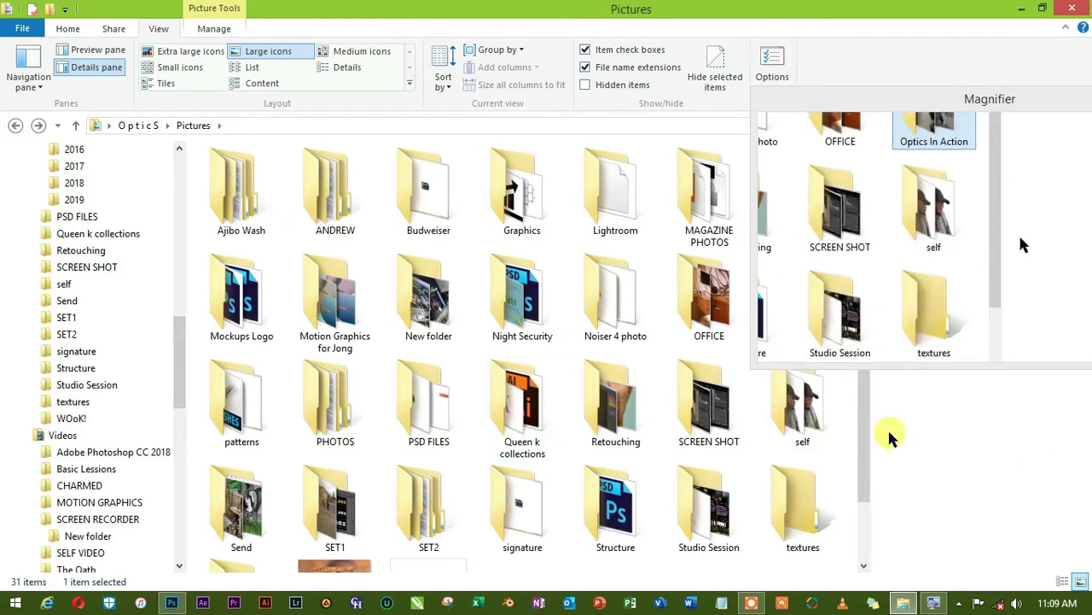
drag(865, 419, 871, 495)
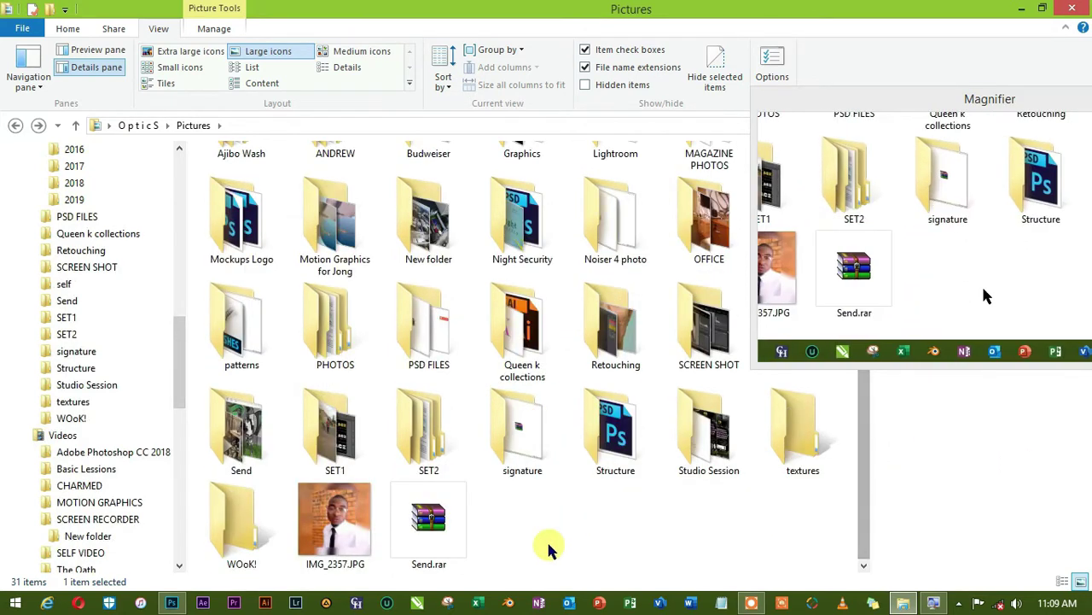
double_click(235, 521)
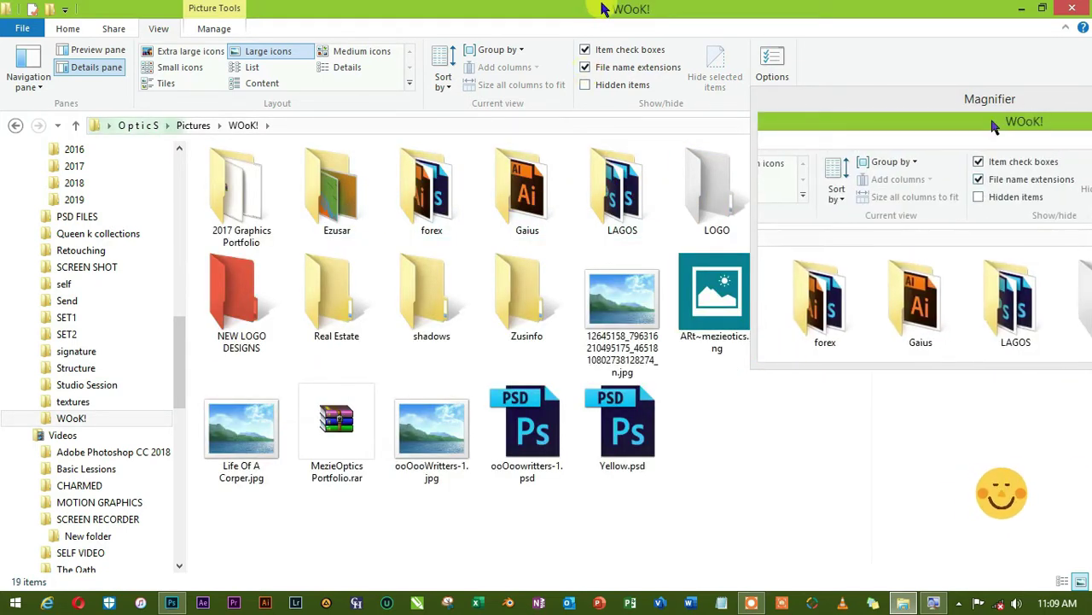
drag(598, 12, 363, 51)
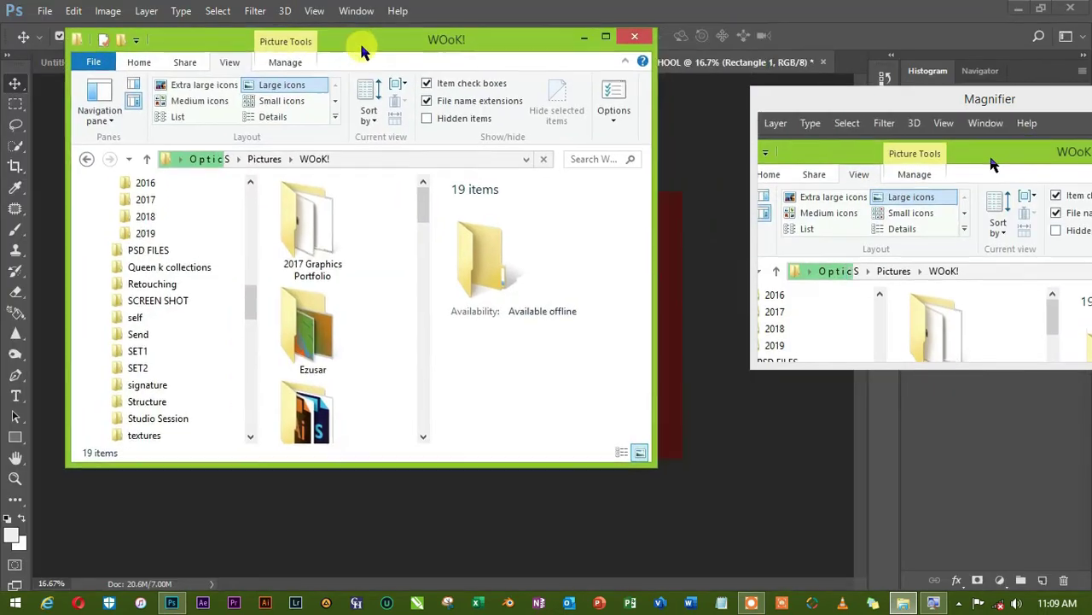
drag(422, 212, 419, 376)
drag(419, 386, 415, 210)
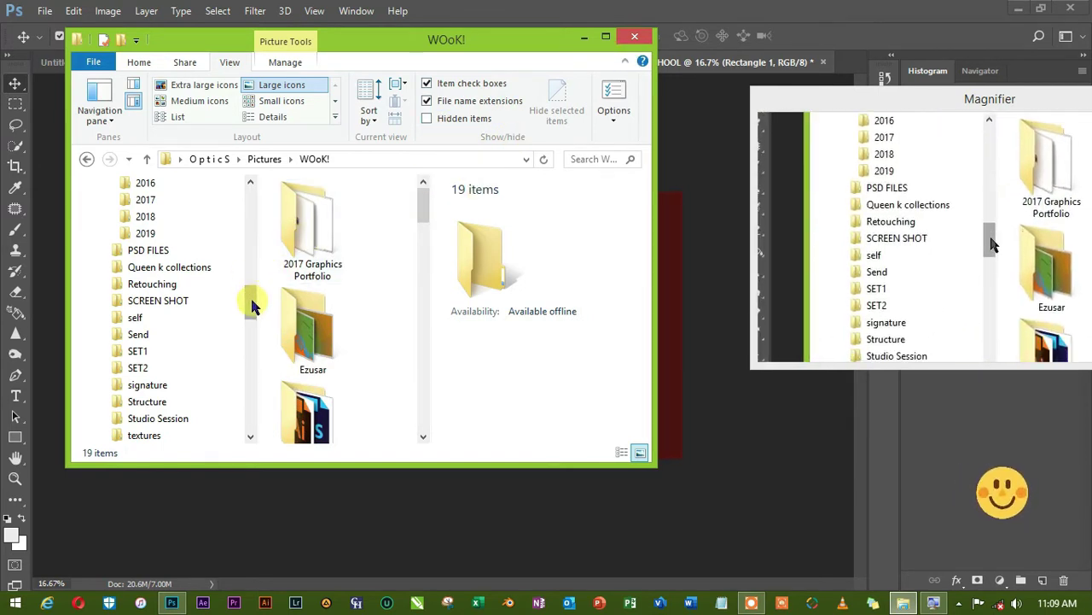
- Open the Basic Lessions folder under Videos and select SCHOOL.jpg
drag(252, 306, 253, 317)
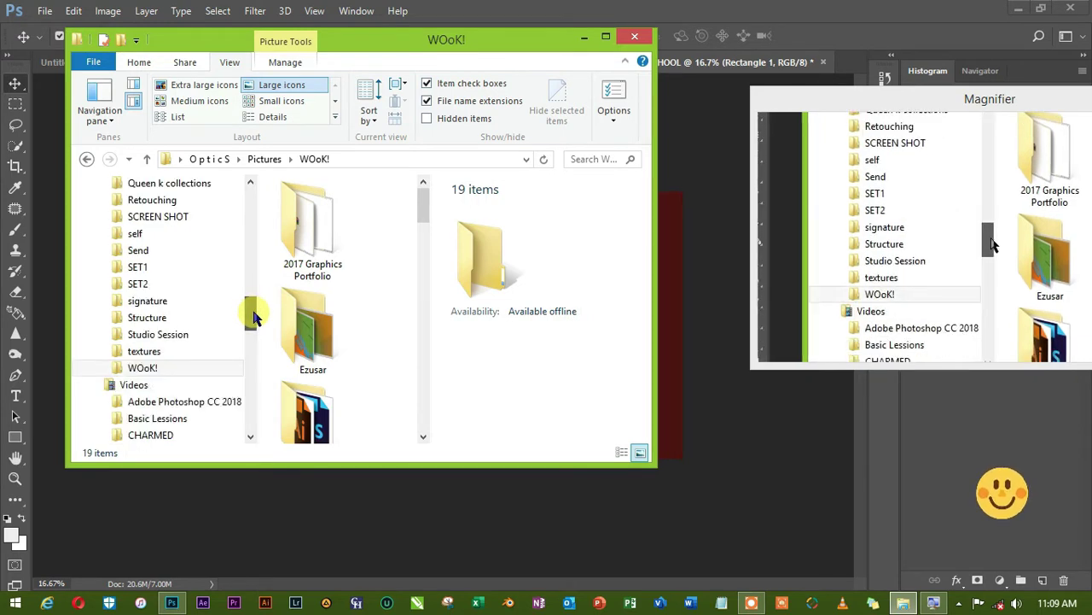
click(171, 401)
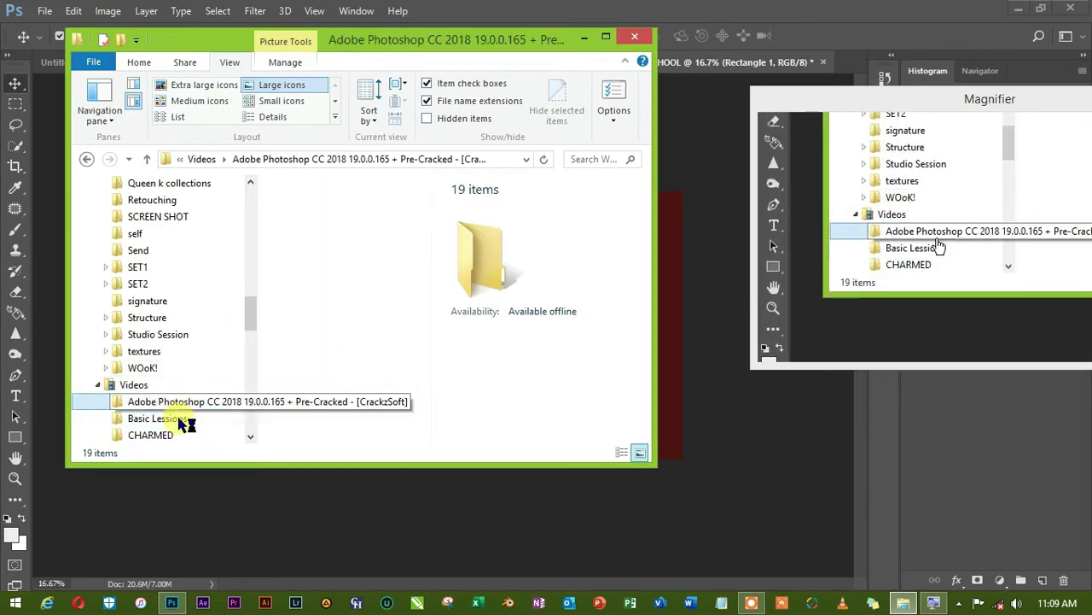
click(162, 418)
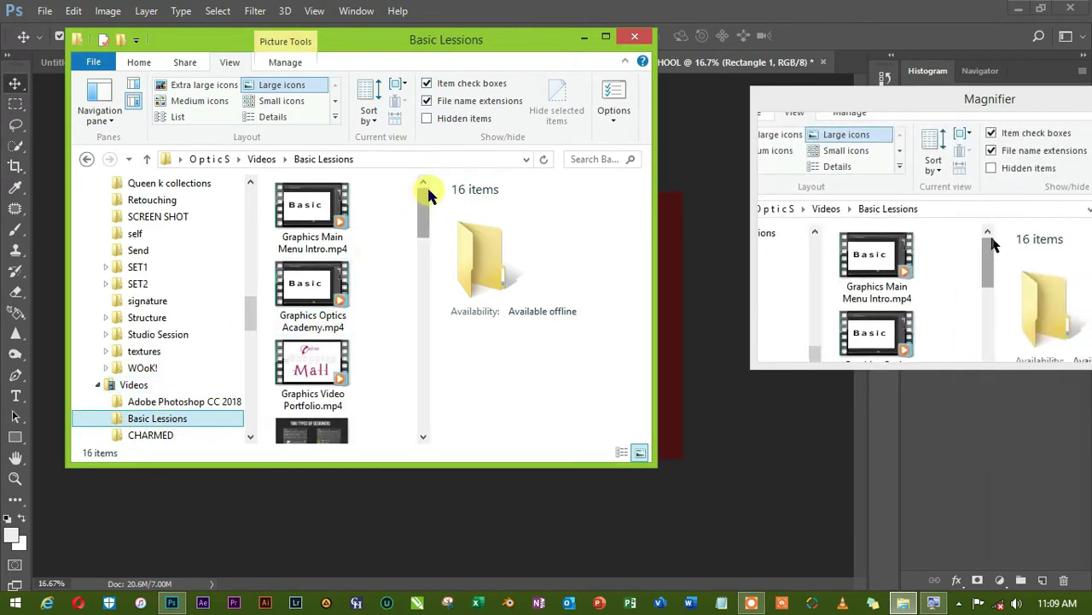
drag(422, 197, 419, 369)
click(329, 261)
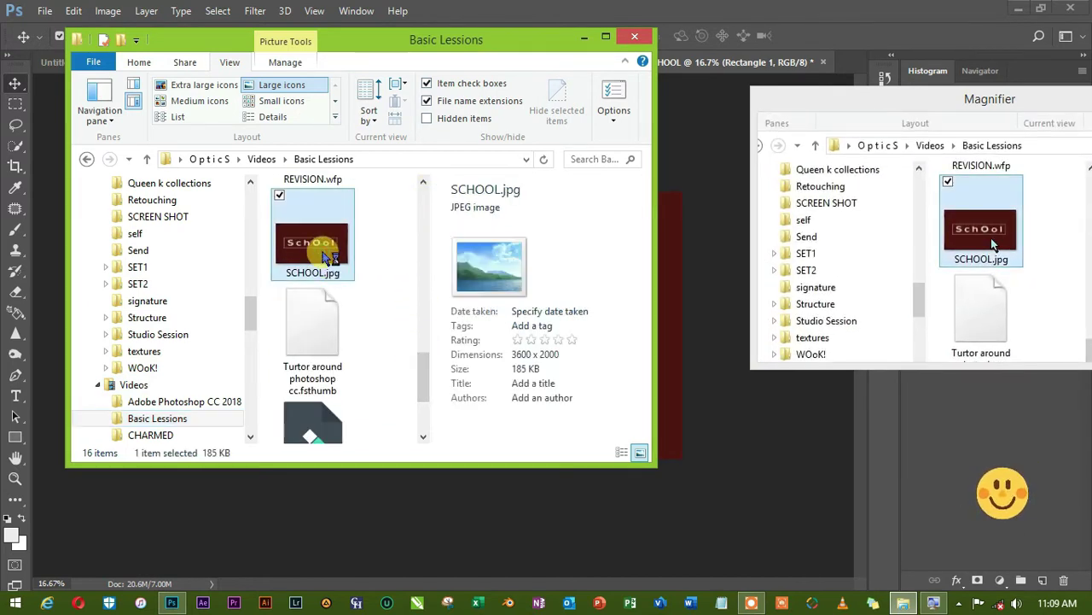
- Open SCHOOL.jpg in Windows Photo Viewer, try to maximize the viewer, and dismiss the COM Surrogate error
double_click(325, 256)
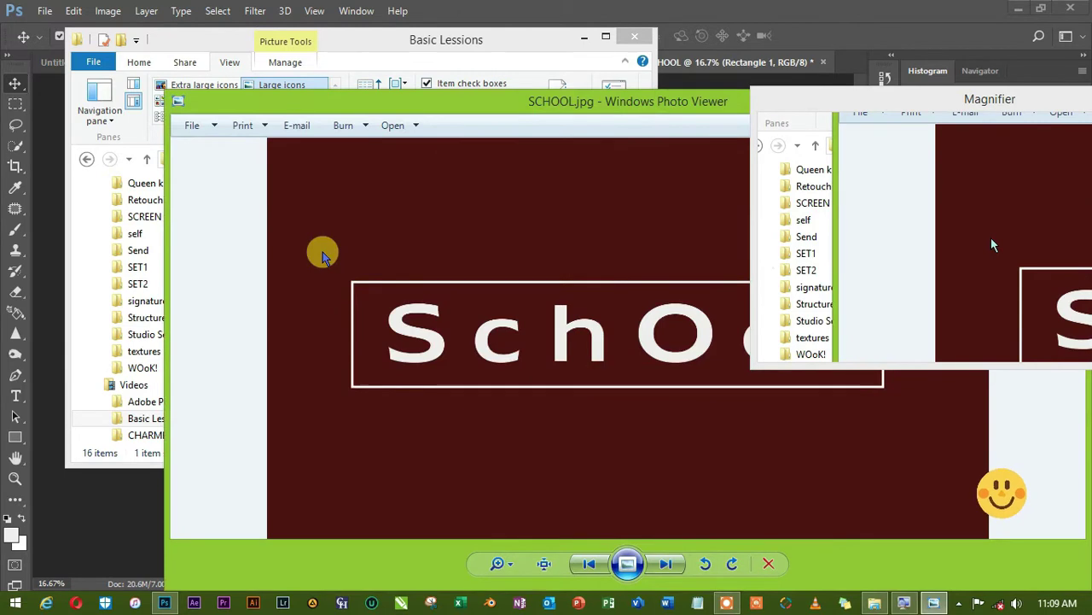
drag(382, 104, 287, 59)
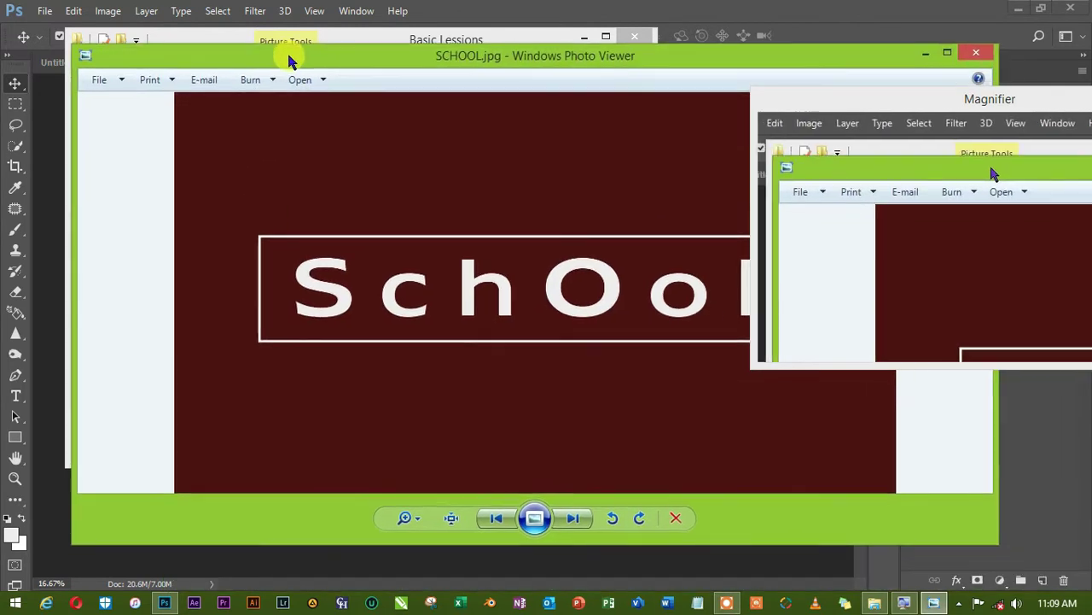
double_click(356, 59)
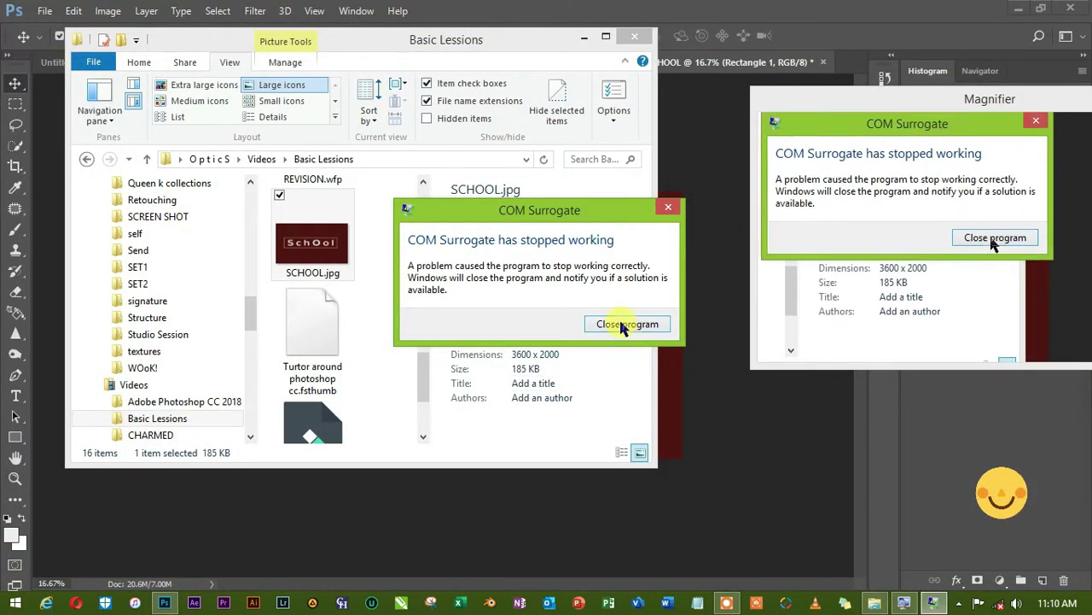
click(629, 325)
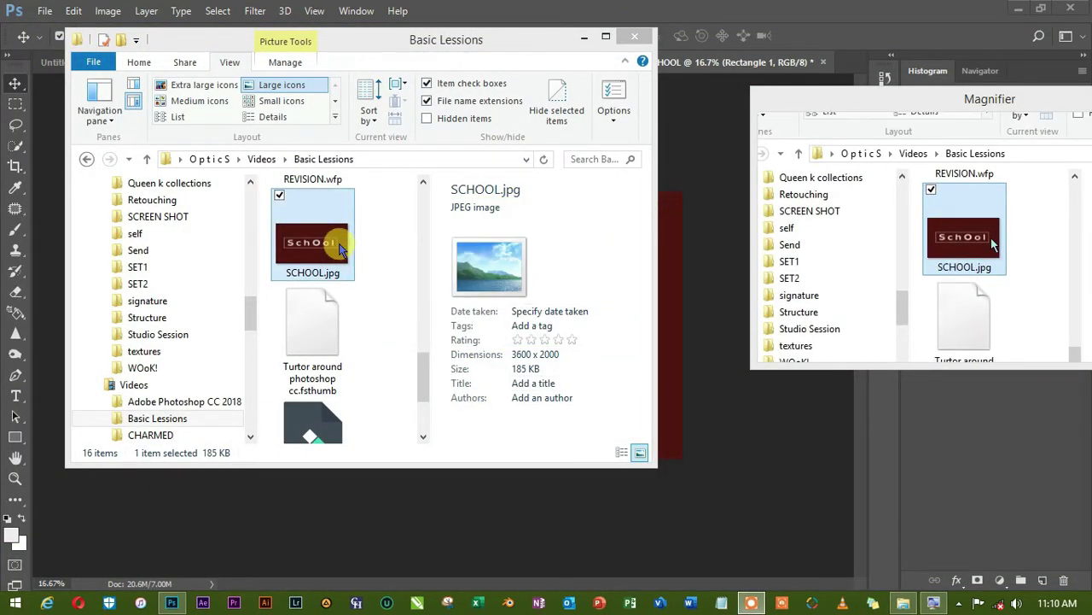
- Reopen SCHOOL.jpg in Windows Photo Viewer and try again to maximize the window
click(340, 248)
double_click(340, 248)
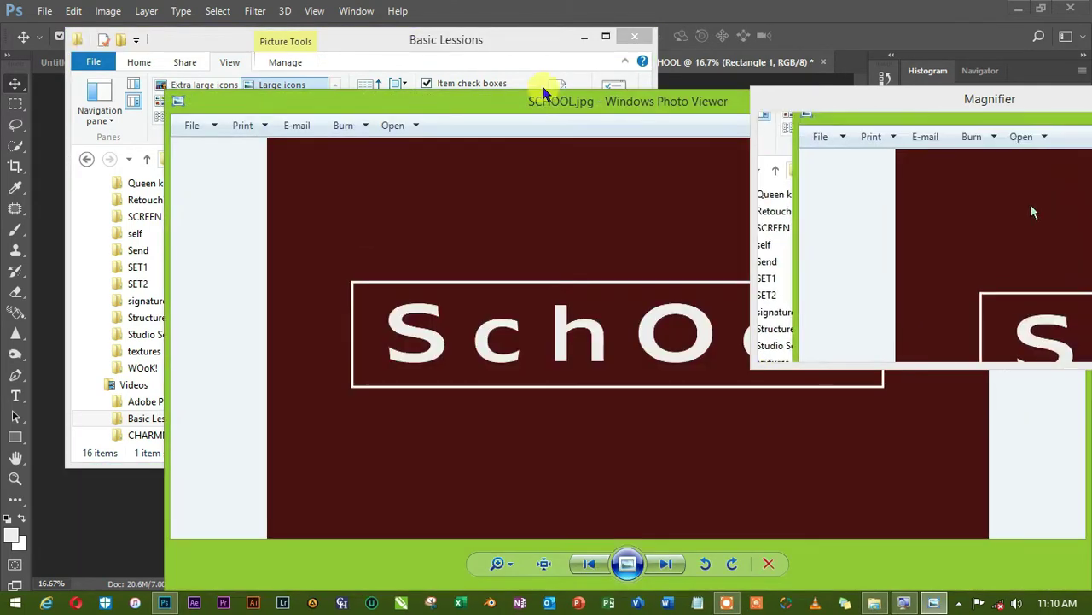
double_click(583, 103)
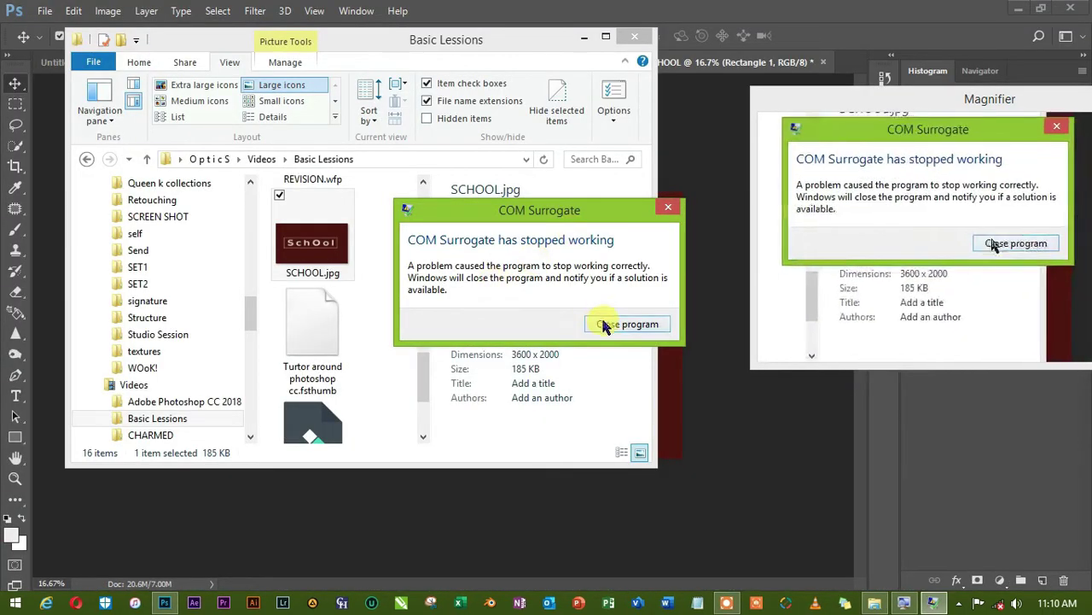
- Reopen SCHOOL.jpg in Windows Photo Viewer and dock the Magnifier along the upper edge of the screen
click(604, 326)
click(293, 251)
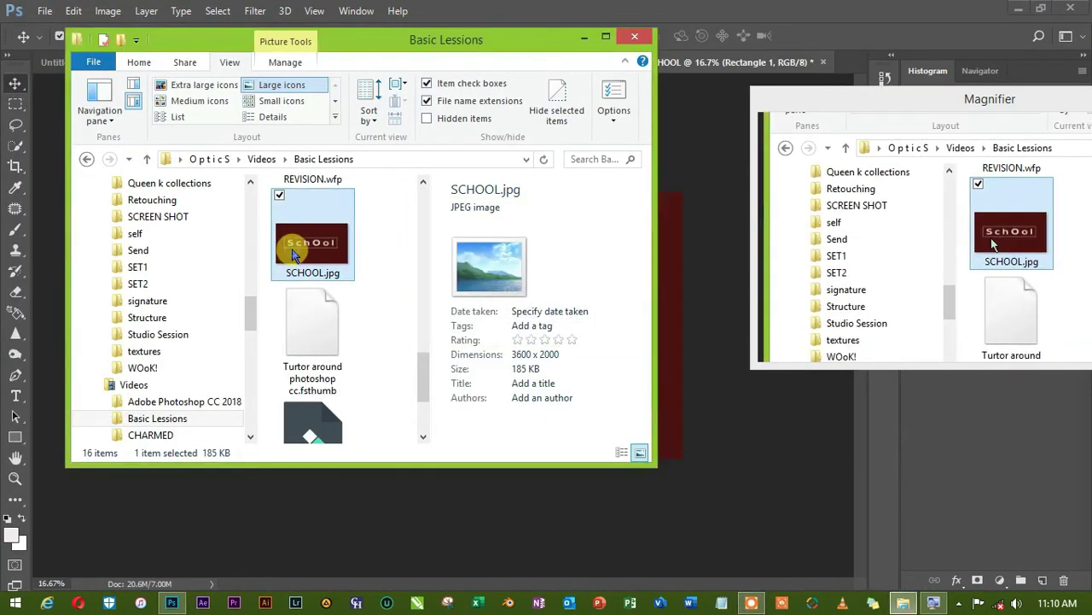
double_click(293, 251)
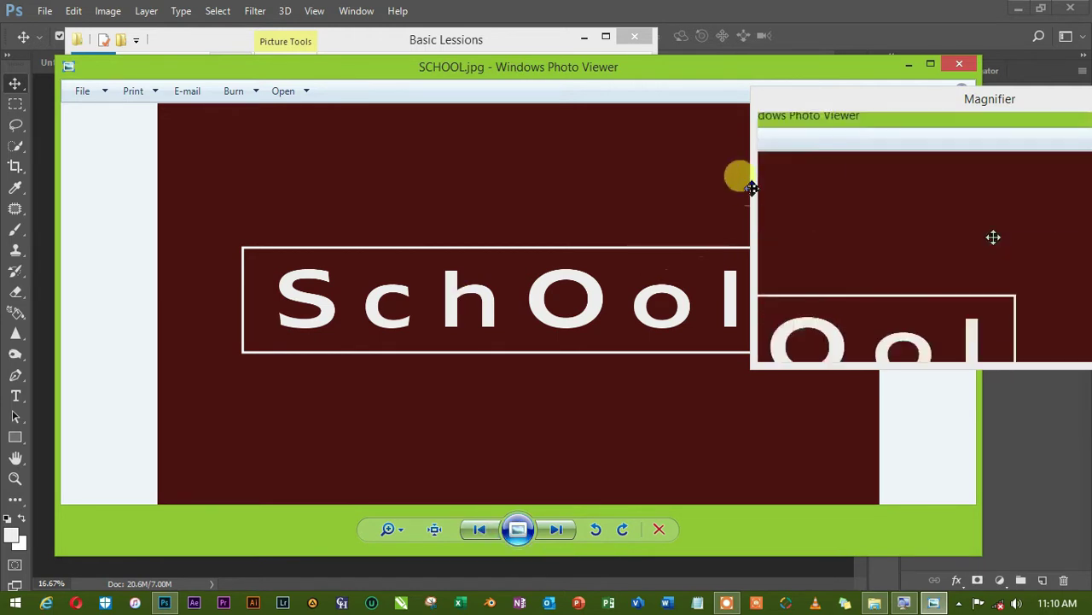
drag(782, 112, 451, 7)
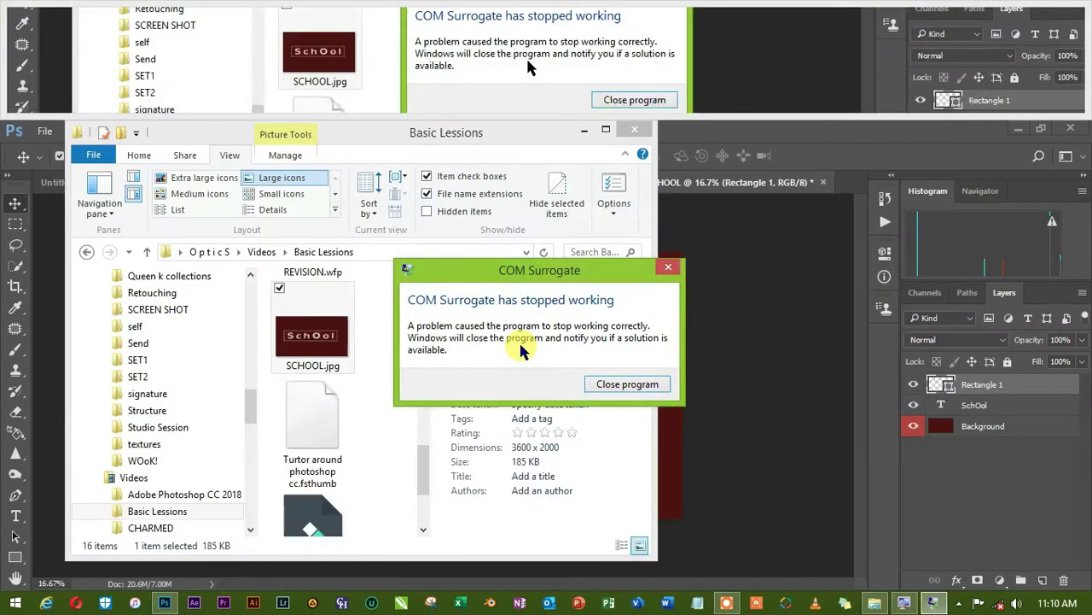
- Close the COM Surrogate error and the Basic Lessions folder window, and return to the Untitled-1-Recovered document in Photoshop
click(601, 384)
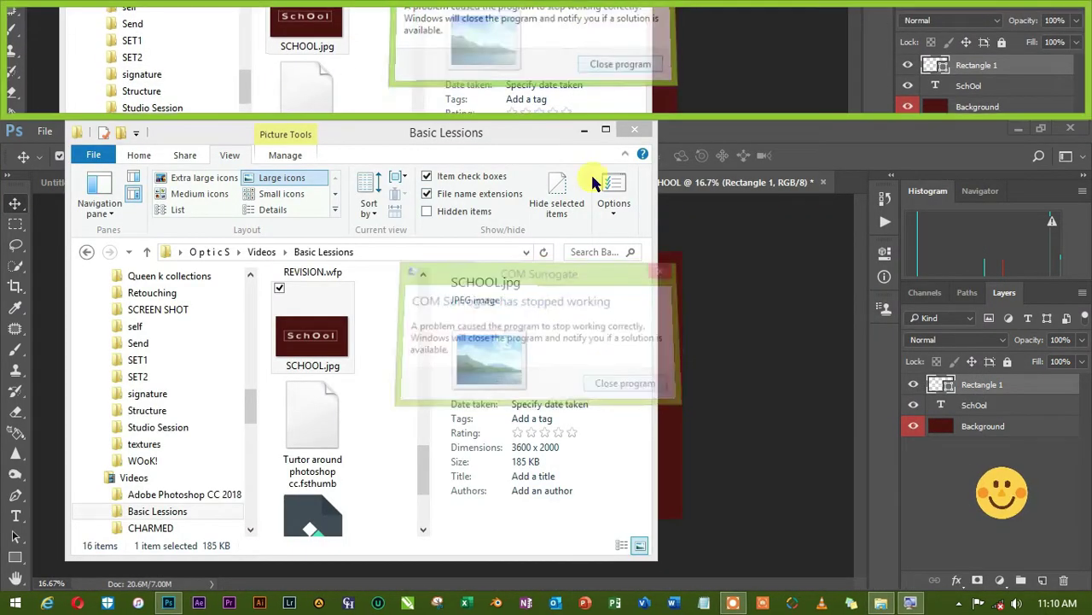
click(634, 128)
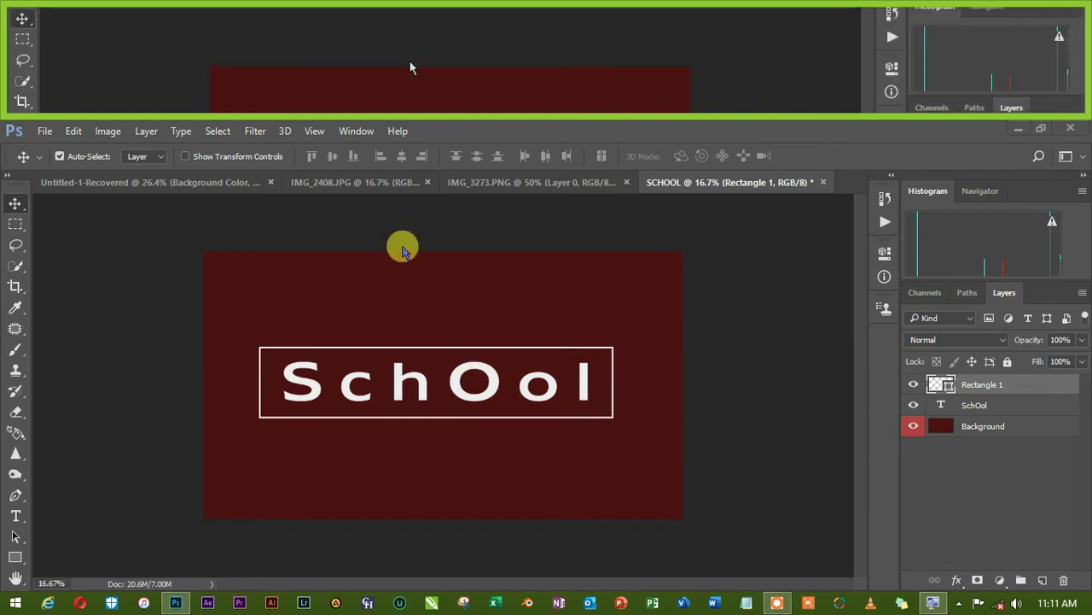
click(160, 188)
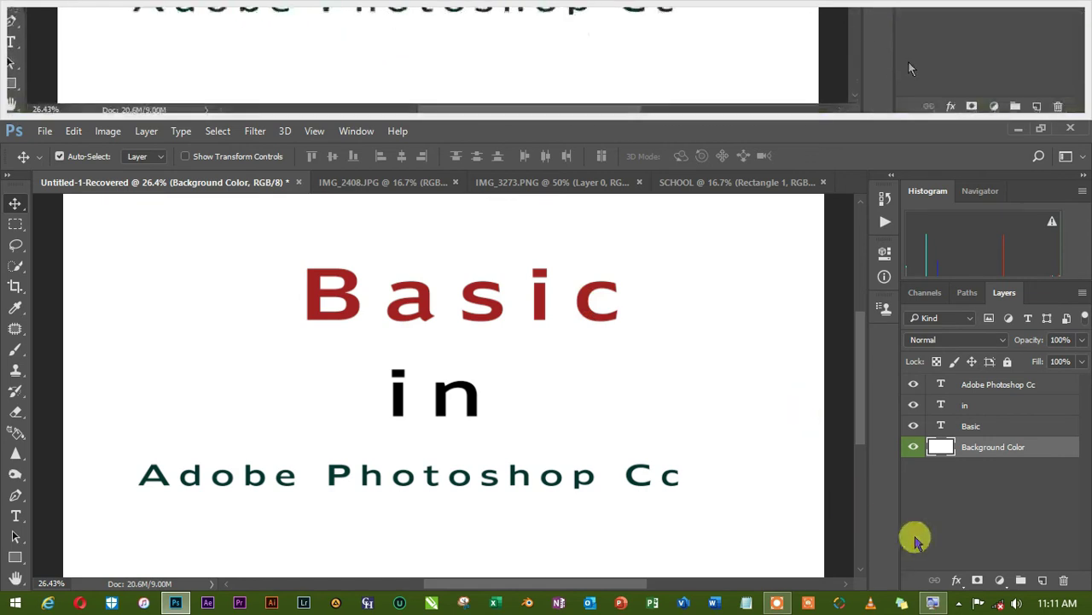
click(779, 603)
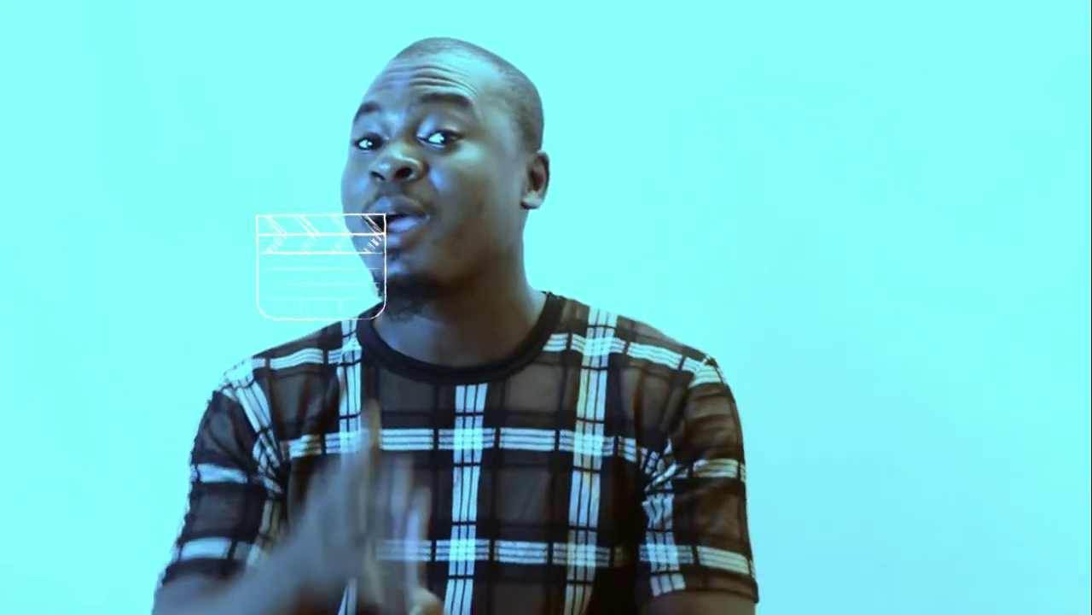